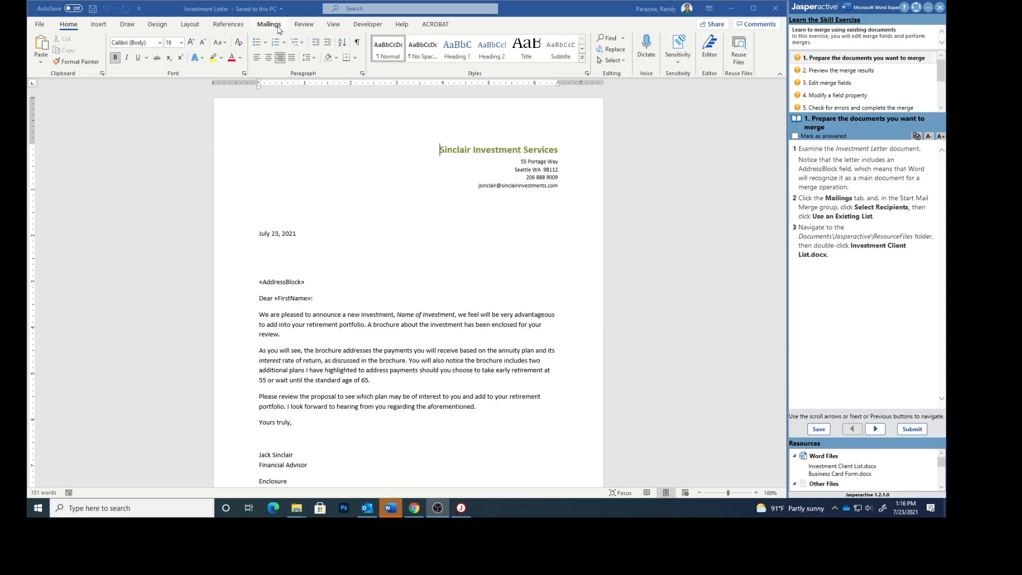
Attach Investment Client List from Documents\Jasperactive\ResourceFiles as the letter's existing recipient list, and mark exercise task 1 as answered.
{"action": "left_click", "coordinate": [275, 26]}
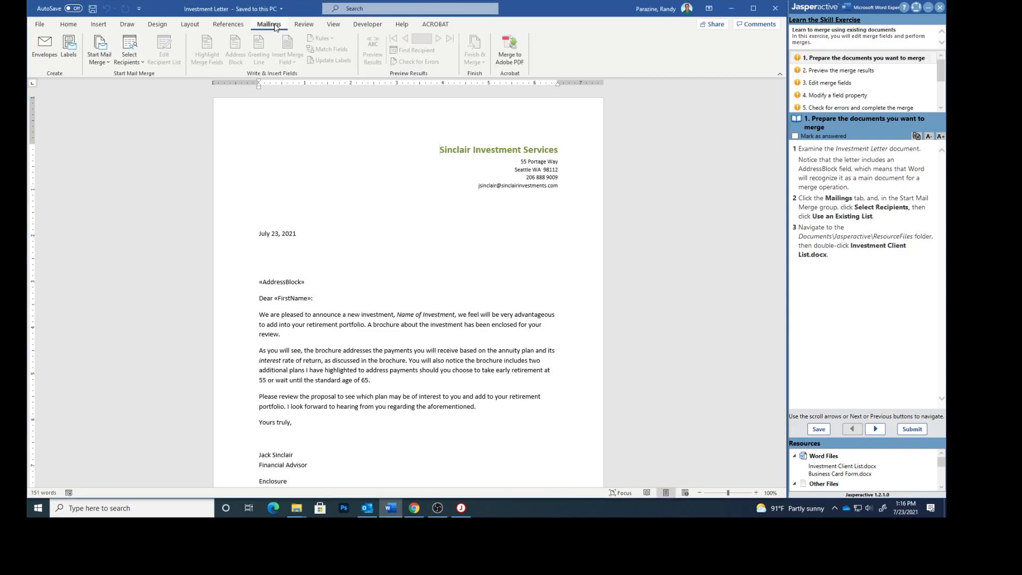
{"action": "left_click", "coordinate": [136, 52]}
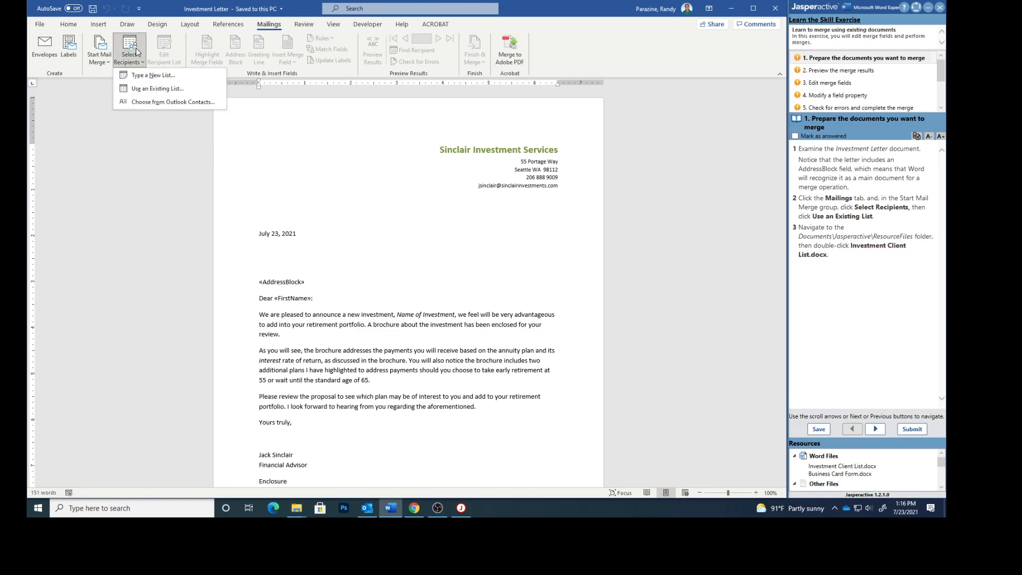
{"action": "left_click", "coordinate": [144, 90]}
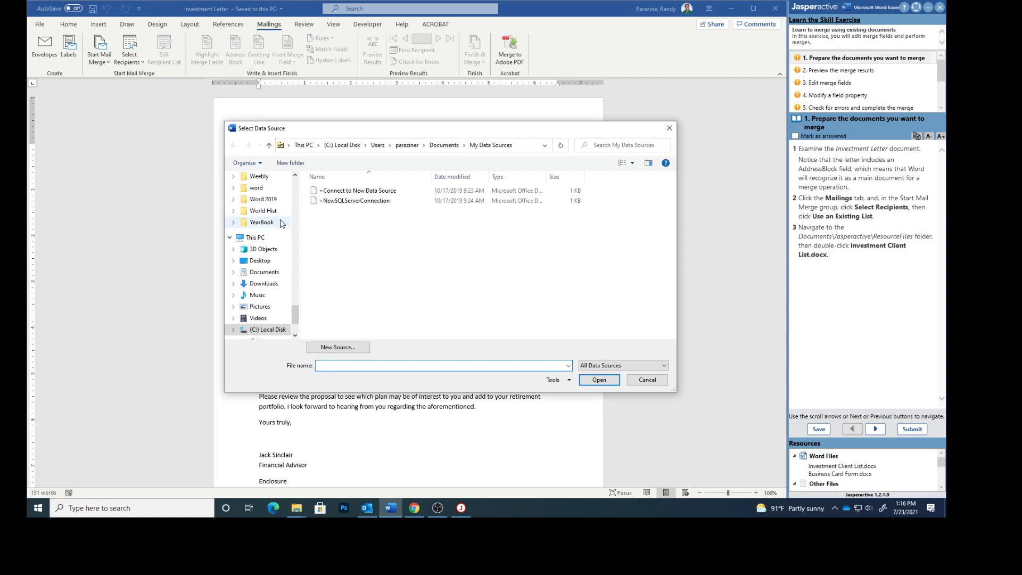
{"action": "left_click", "coordinate": [263, 275]}
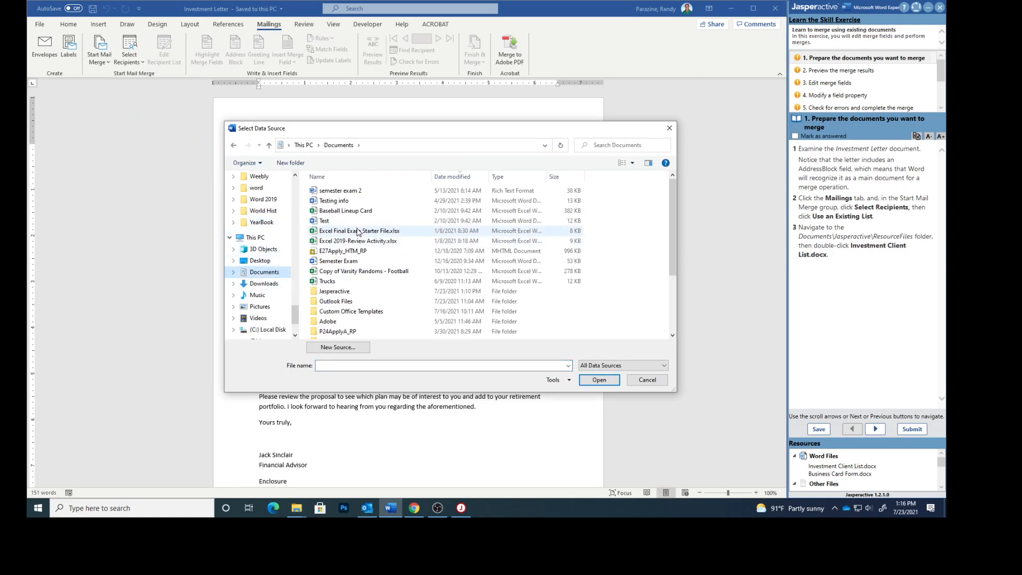
{"action": "double_click", "coordinate": [333, 296]}
{"action": "double_click", "coordinate": [343, 202]}
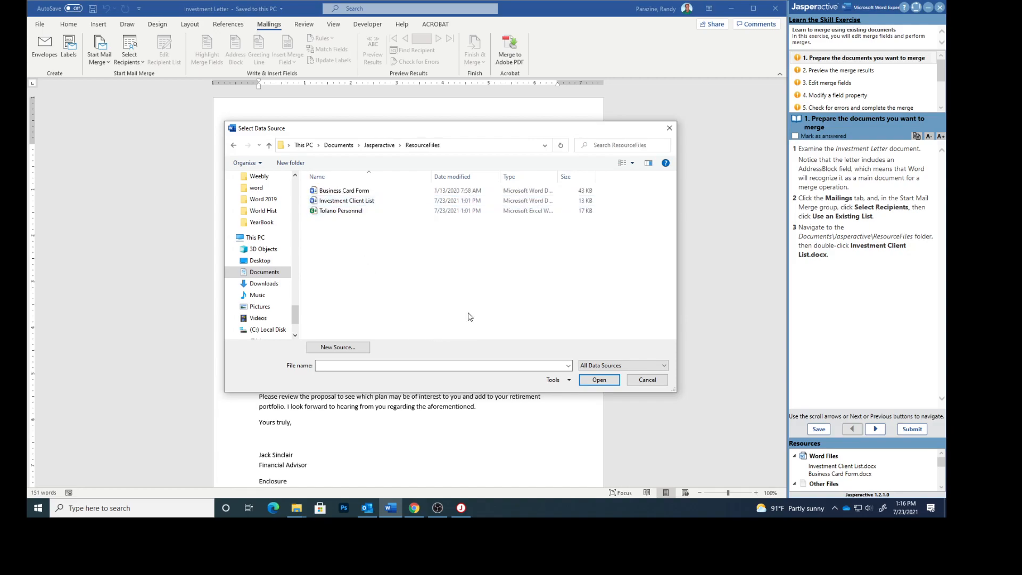
{"action": "left_click", "coordinate": [356, 202]}
{"action": "double_click", "coordinate": [355, 203]}
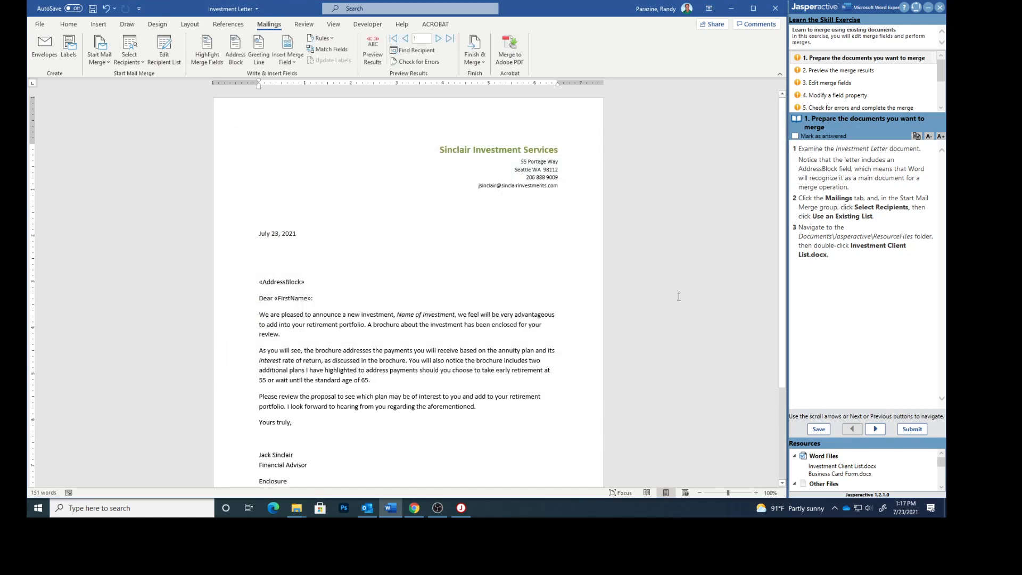
{"action": "left_click", "coordinate": [795, 136]}
{"action": "left_click", "coordinate": [828, 71]}
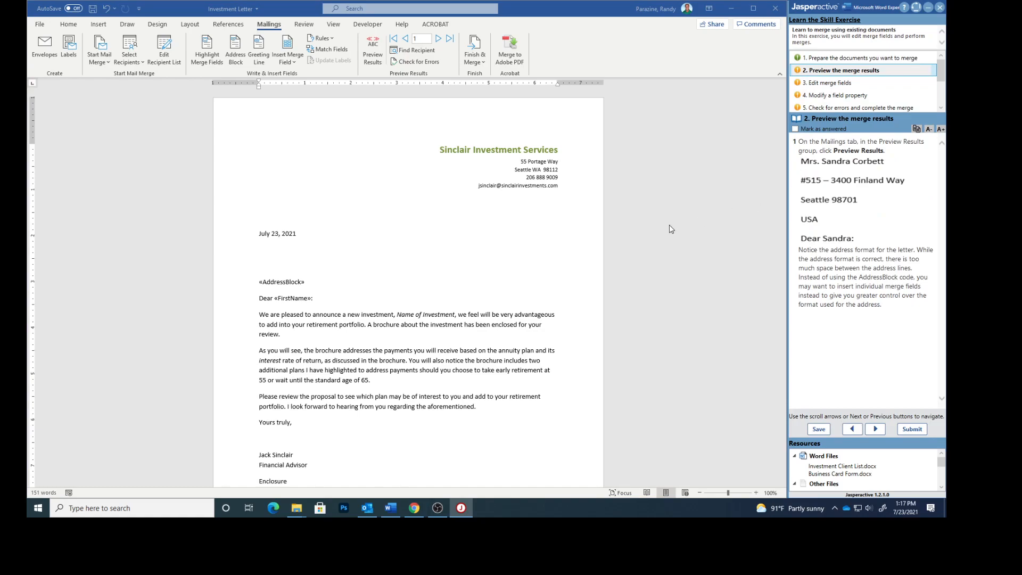
Preview the merge results in the letter and mark exercise task 2 as answered, moving on to task 3.
{"action": "left_click", "coordinate": [374, 45]}
{"action": "left_click", "coordinate": [374, 45]}
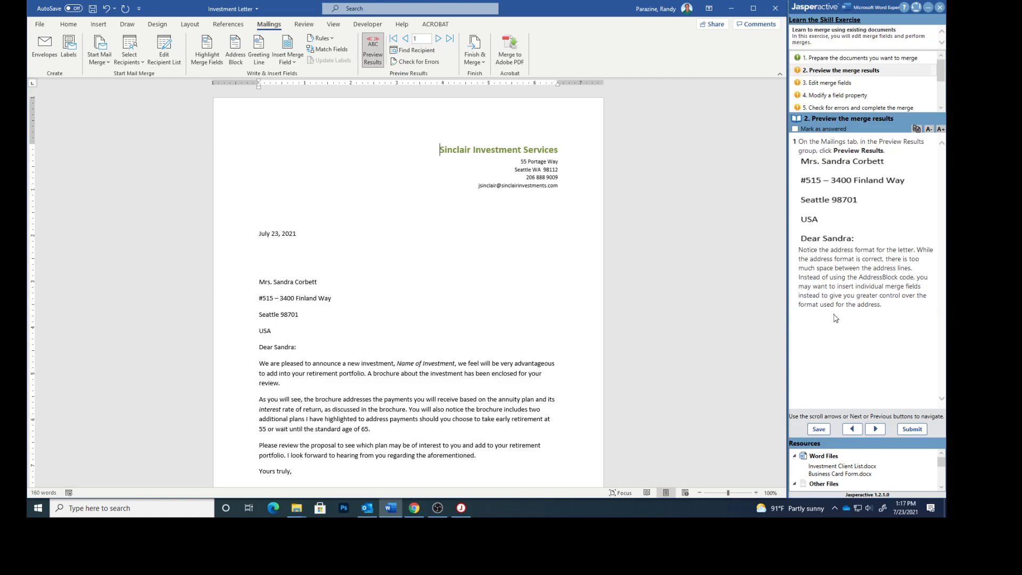
{"action": "left_click", "coordinate": [795, 129]}
{"action": "left_click", "coordinate": [874, 429]}
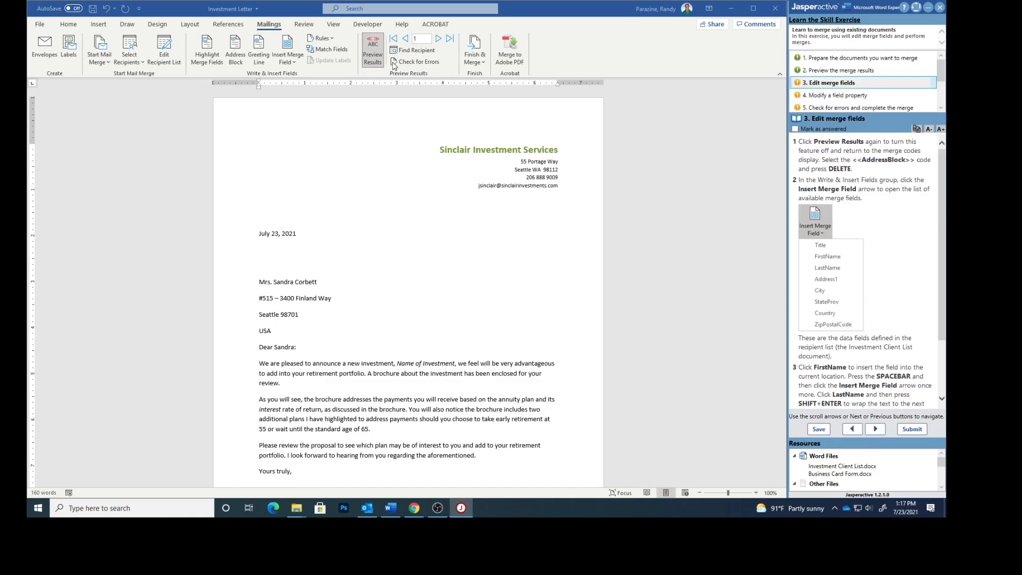
Turn off the merge results preview and delete the AddressBlock code above the greeting.
{"action": "left_click", "coordinate": [372, 47]}
{"action": "left_click", "coordinate": [372, 47]}
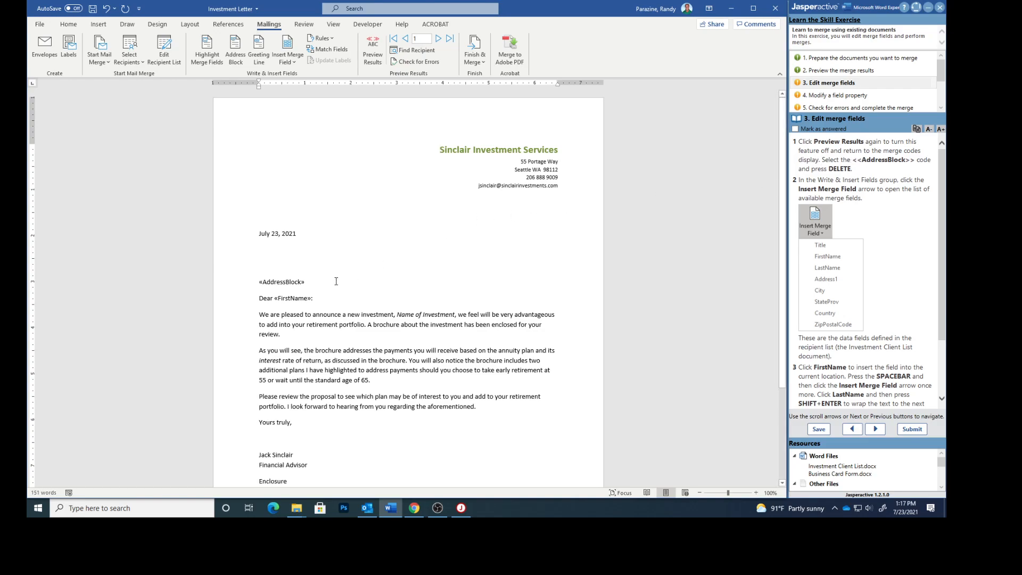
{"action": "left_click_drag", "start_coordinate": [307, 283], "coordinate": [256, 283]}
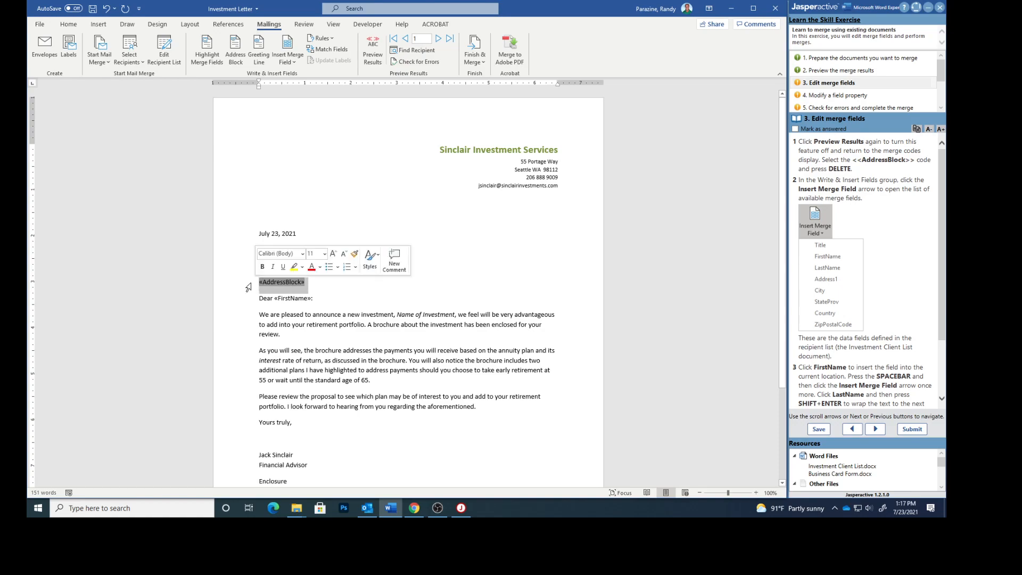
{"action": "key", "text": "Delete"}
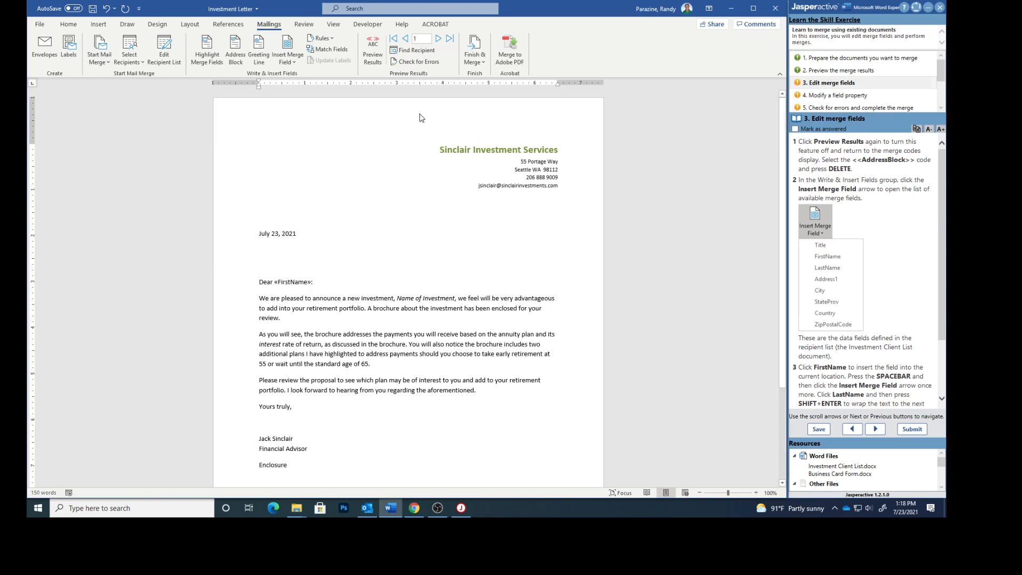
Insert the FirstName and LastName merge fields, separated by a space, before the greeting and end them with a manual line break.
{"action": "left_click", "coordinate": [286, 59]}
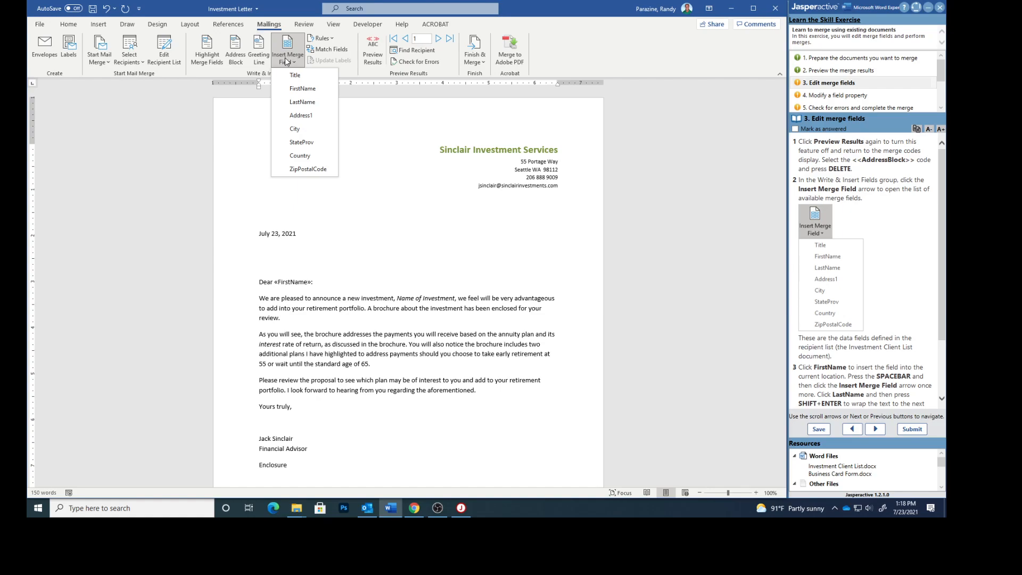
{"action": "left_click", "coordinate": [303, 88]}
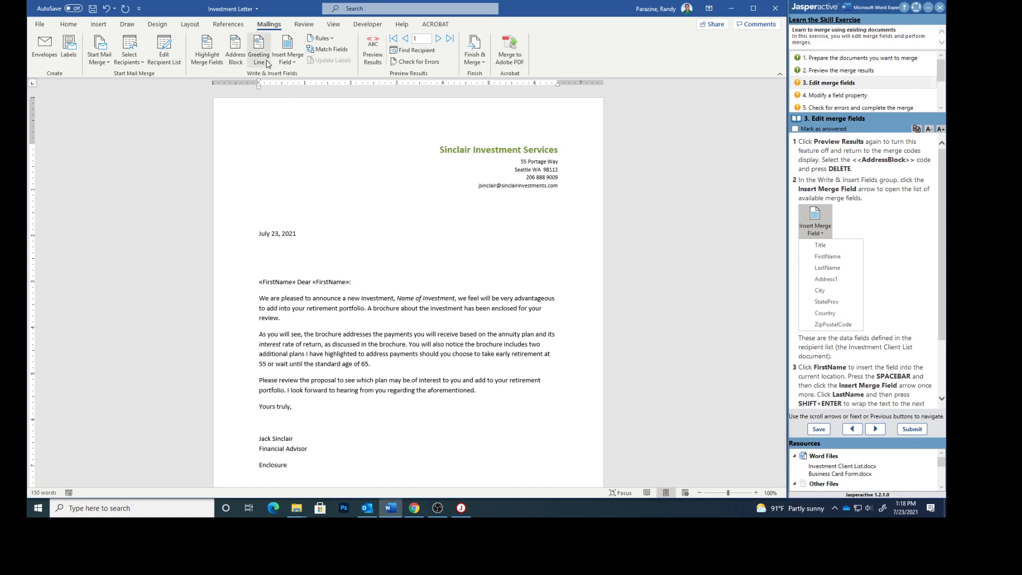
{"action": "left_click", "coordinate": [293, 62]}
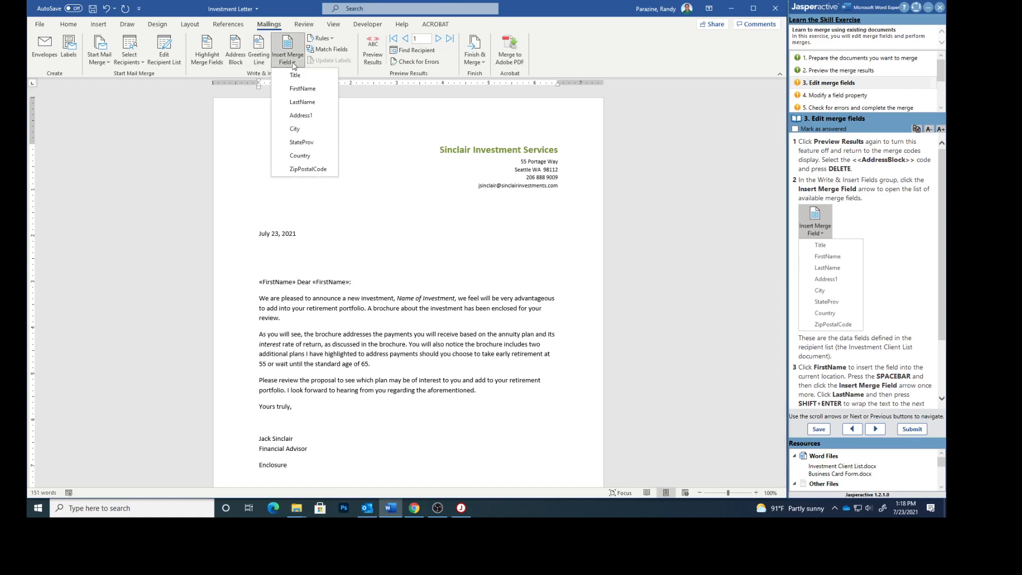
{"action": "left_click", "coordinate": [297, 102]}
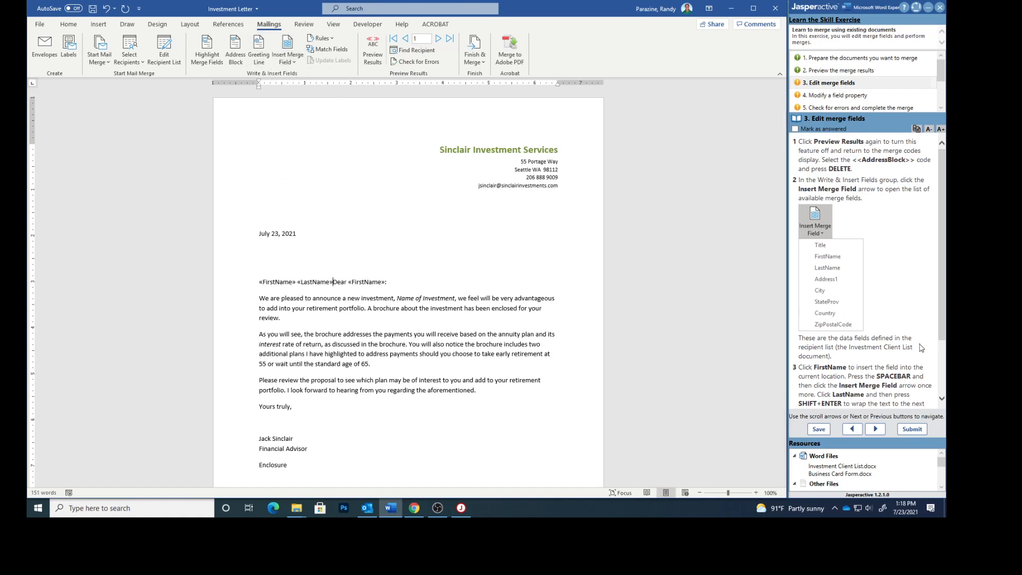
{"action": "left_click", "coordinate": [943, 315]}
{"action": "left_click_drag", "start_coordinate": [943, 312], "coordinate": [946, 365]}
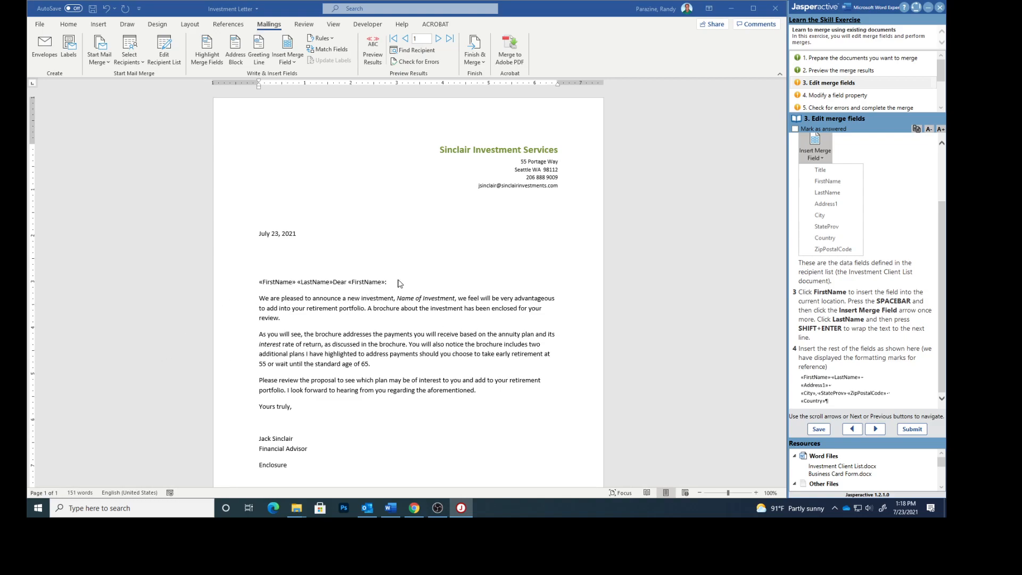
{"action": "left_click", "coordinate": [333, 281]}
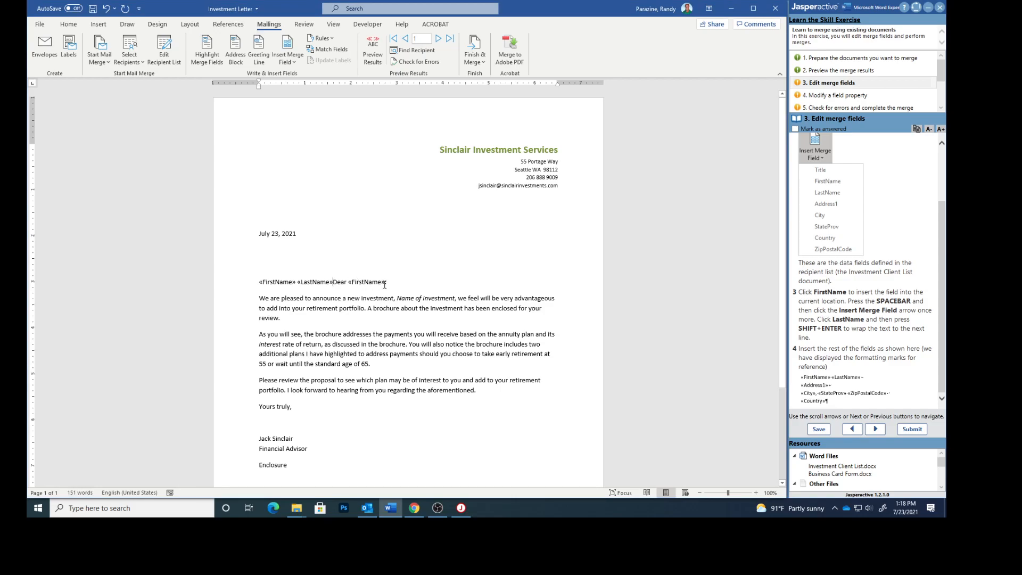
{"action": "key", "text": "shift+Return"}
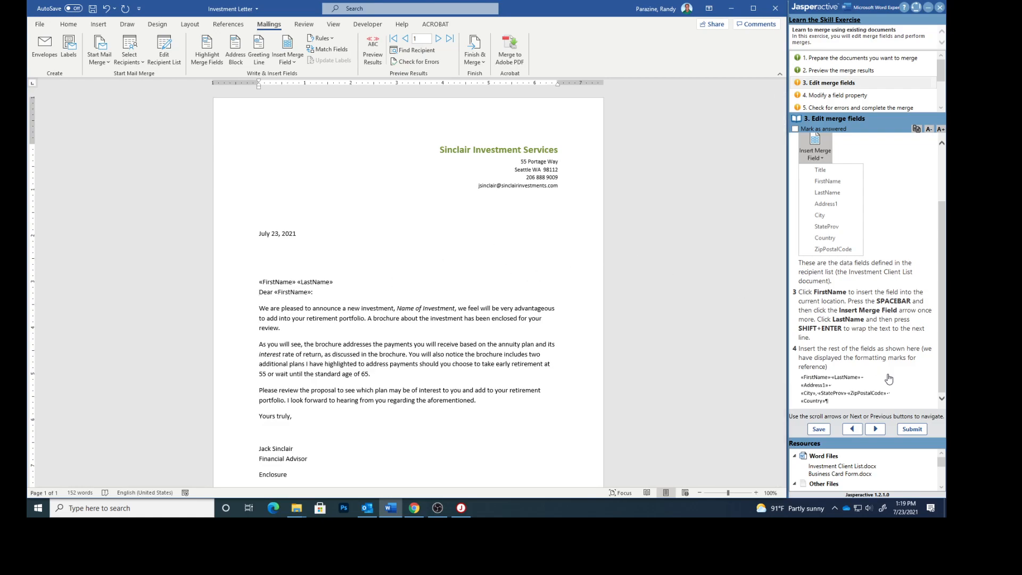
Enlarge the exercise's field layout for reference, and insert the Address1 merge field with a manual line break below the name line.
{"action": "left_click", "coordinate": [820, 388]}
{"action": "left_click_drag", "start_coordinate": [449, 210], "coordinate": [705, 215]}
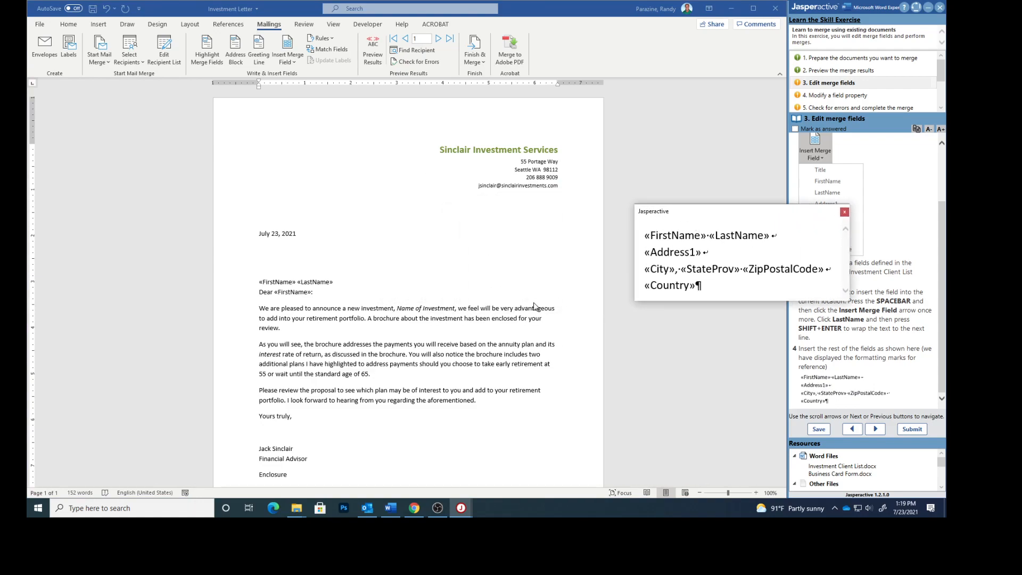
{"action": "left_click", "coordinate": [261, 294]}
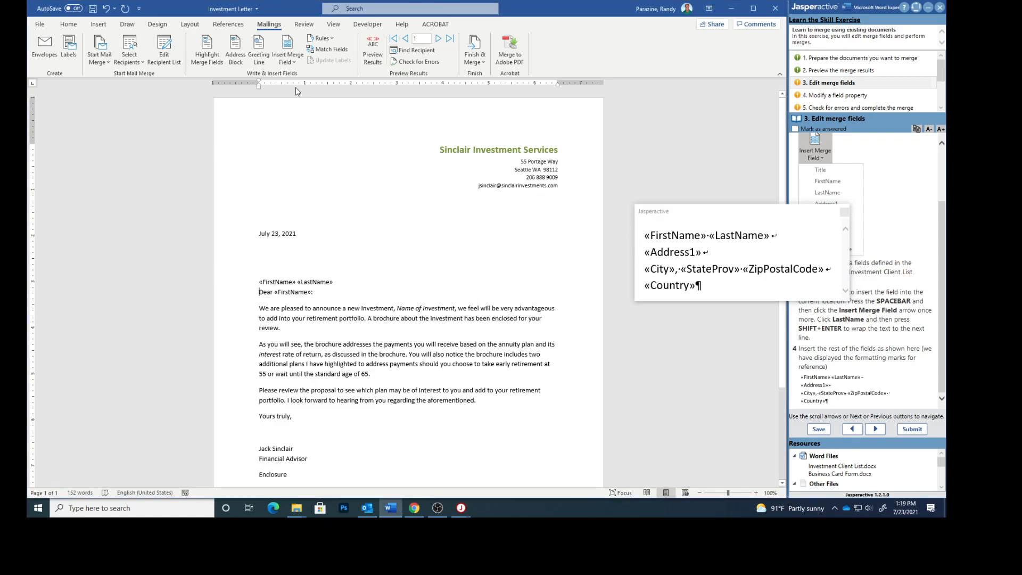
{"action": "left_click", "coordinate": [291, 62]}
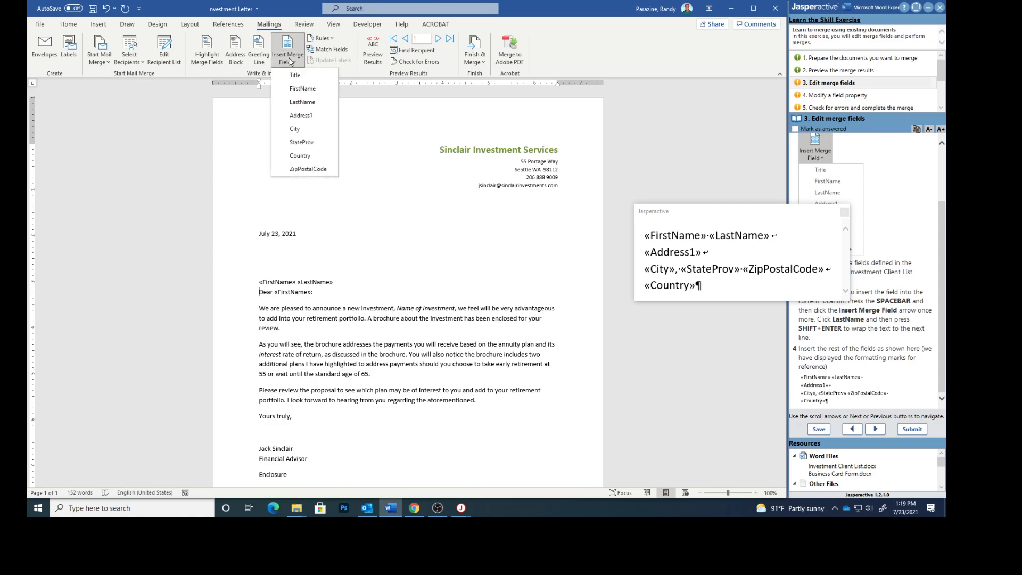
{"action": "left_click", "coordinate": [300, 117]}
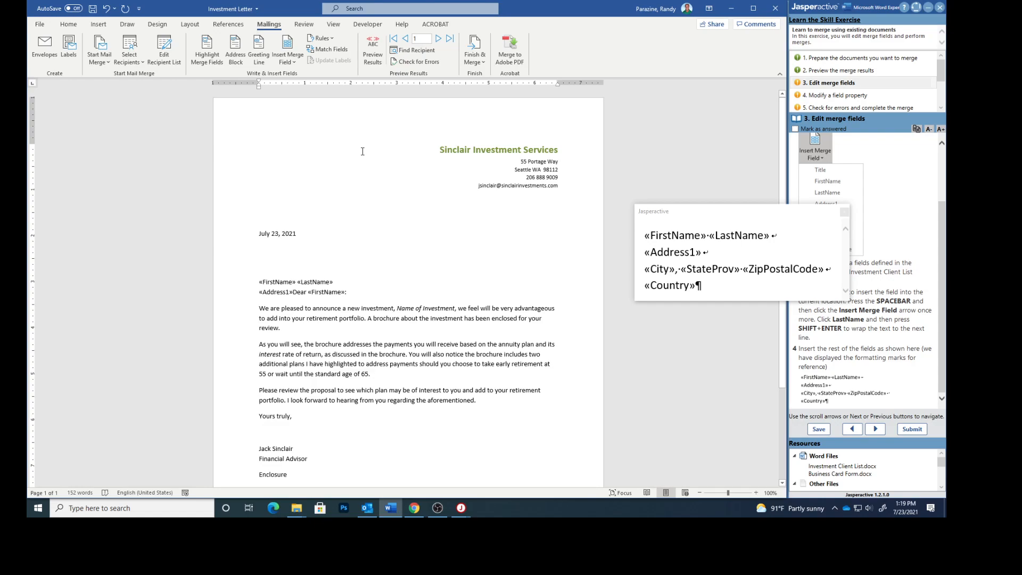
{"action": "key", "text": "shift+Return"}
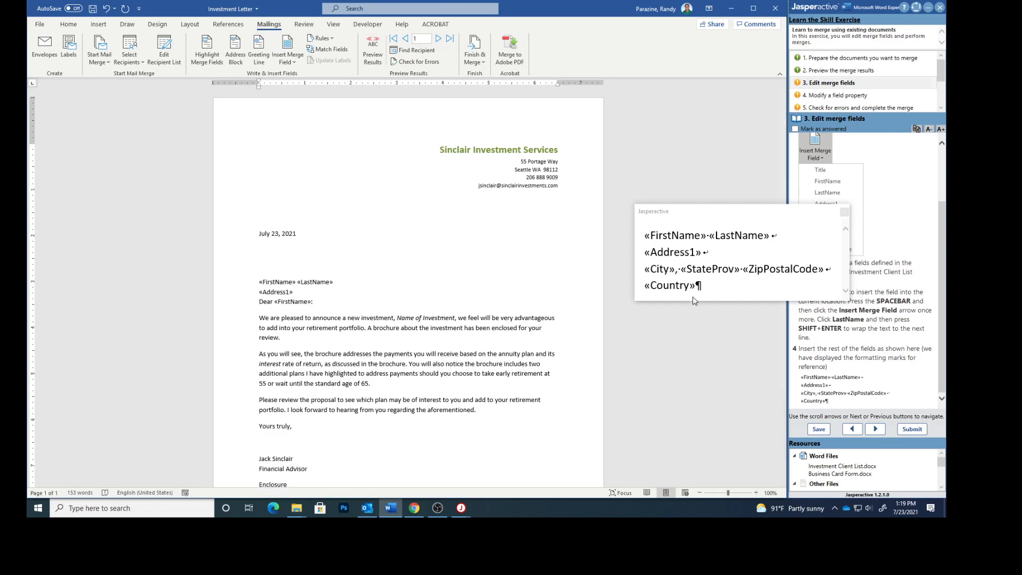
Build the third address line as City, comma, StateProv and ZipPostalCode merge fields with spaces between, ending in a manual line break.
{"action": "left_click", "coordinate": [292, 63]}
{"action": "left_click", "coordinate": [294, 133]}
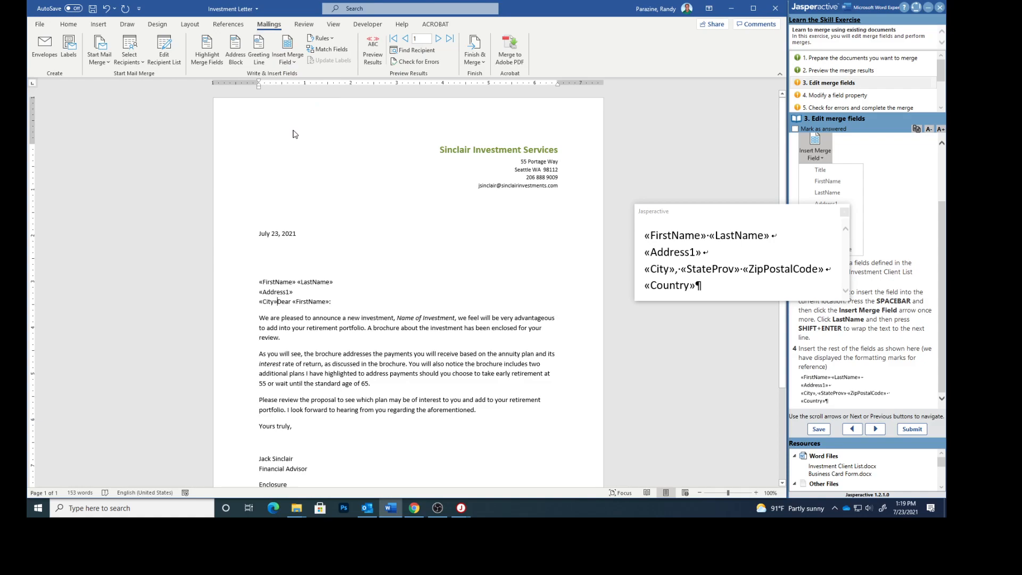
{"action": "type", "text": ","}
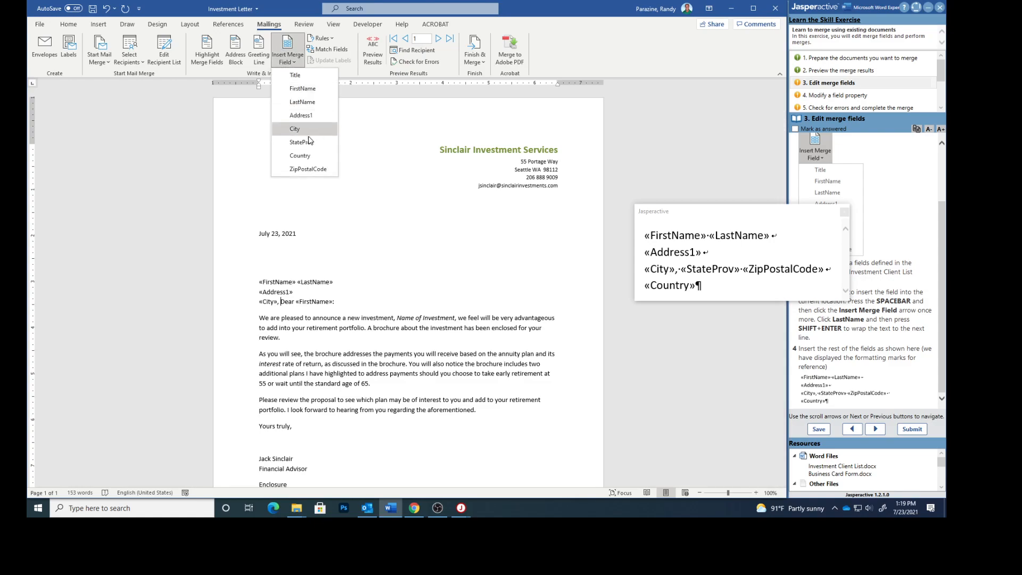
{"action": "left_click", "coordinate": [303, 142]}
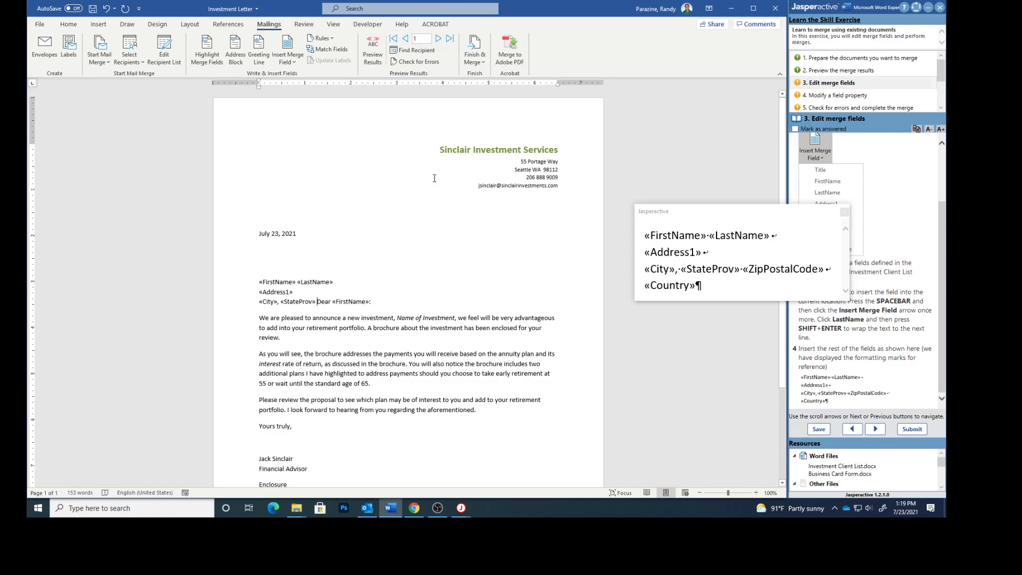
{"action": "left_click", "coordinate": [294, 61]}
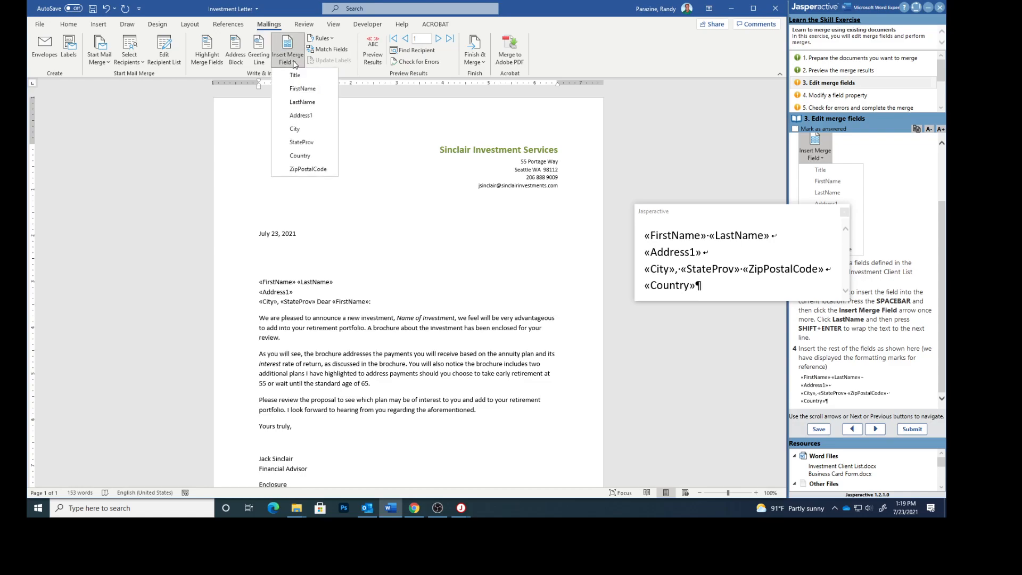
{"action": "left_click", "coordinate": [301, 168]}
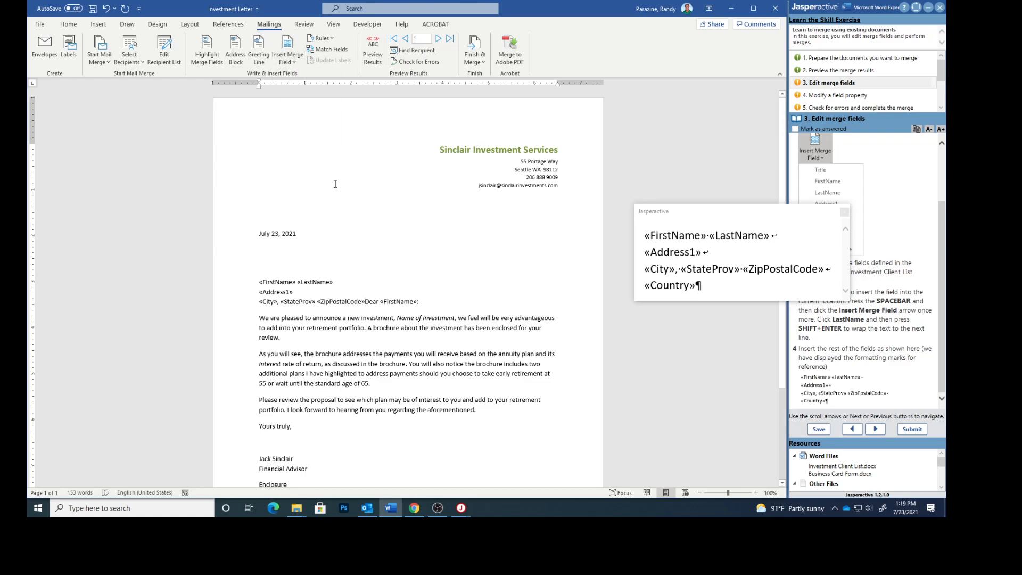
{"action": "key", "text": "shift+Return"}
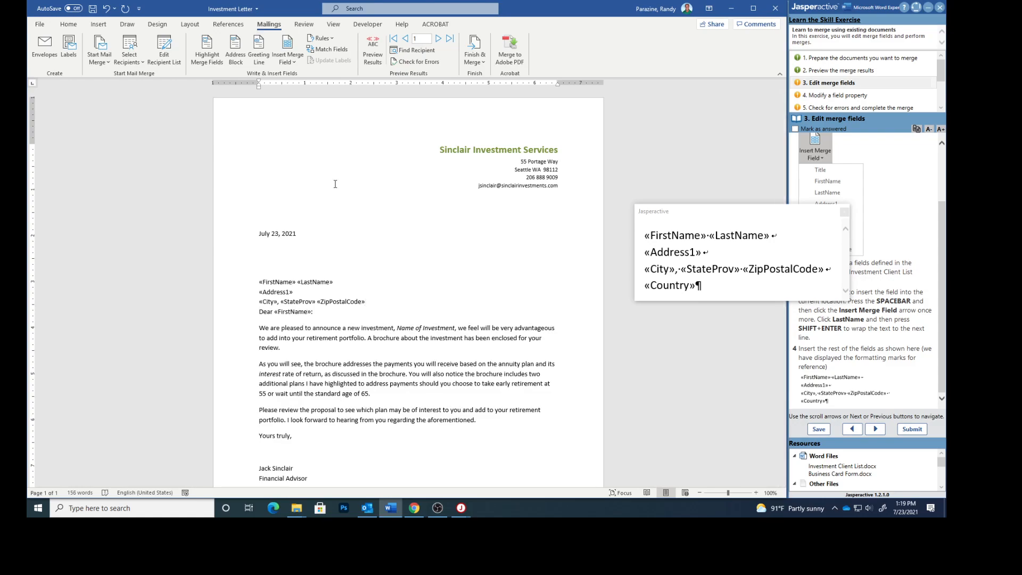
Insert the Country merge field and a manual line break above the greeting, and mark exercise task 3 as answered.
{"action": "left_click", "coordinate": [285, 63]}
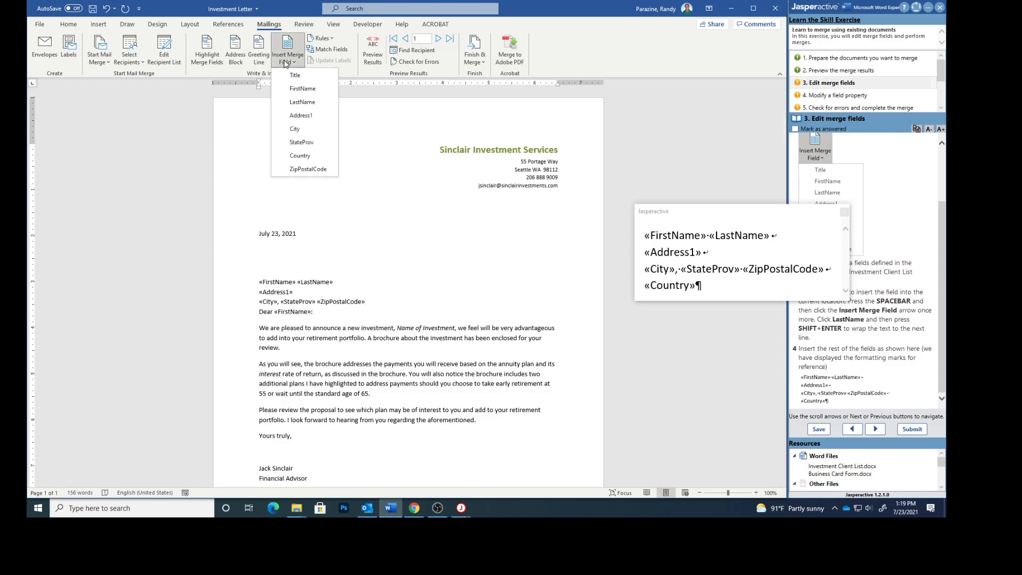
{"action": "left_click", "coordinate": [301, 155]}
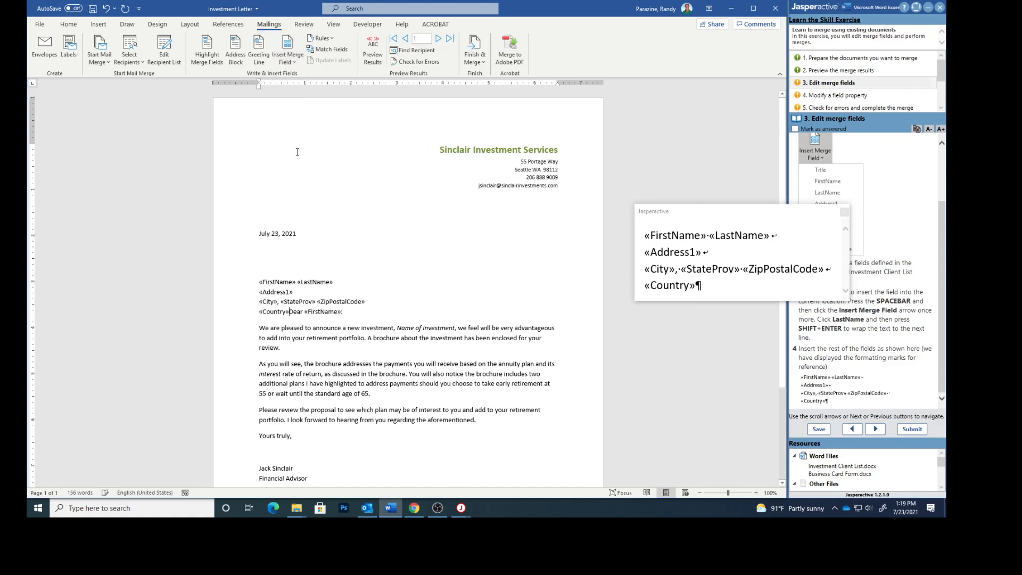
{"action": "key", "text": "shift+Return"}
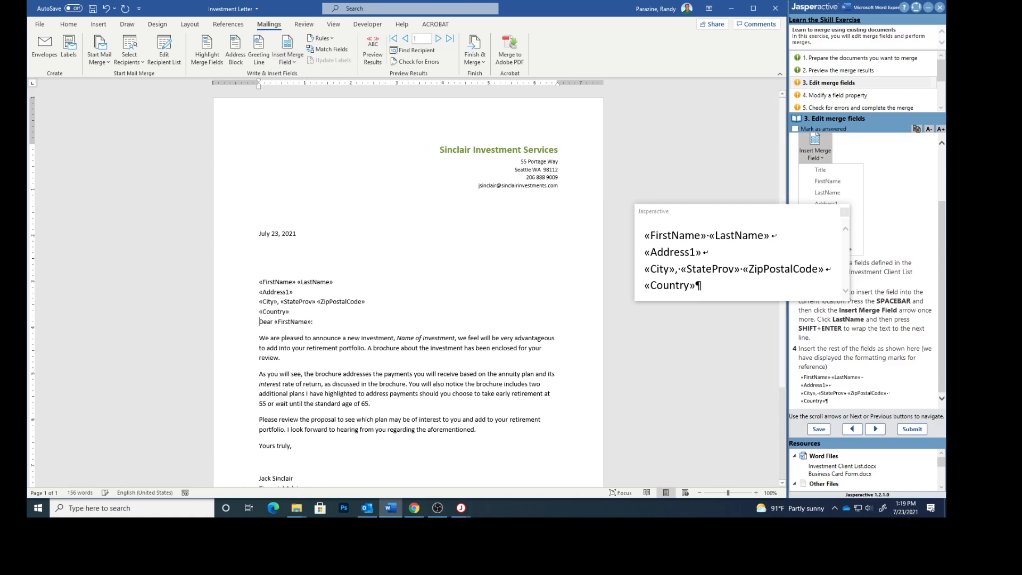
{"action": "left_click", "coordinate": [844, 212]}
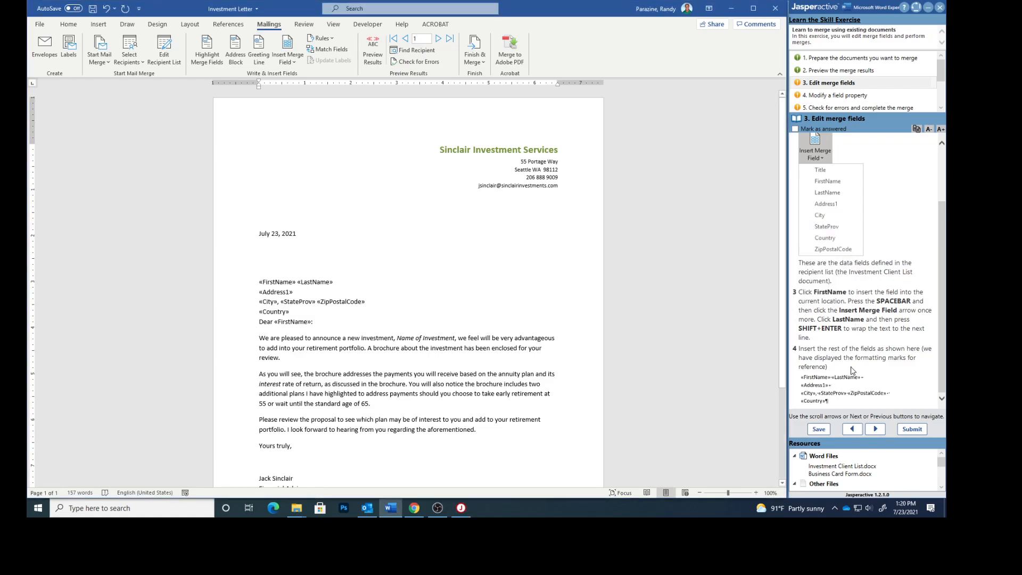
{"action": "left_click", "coordinate": [795, 129]}
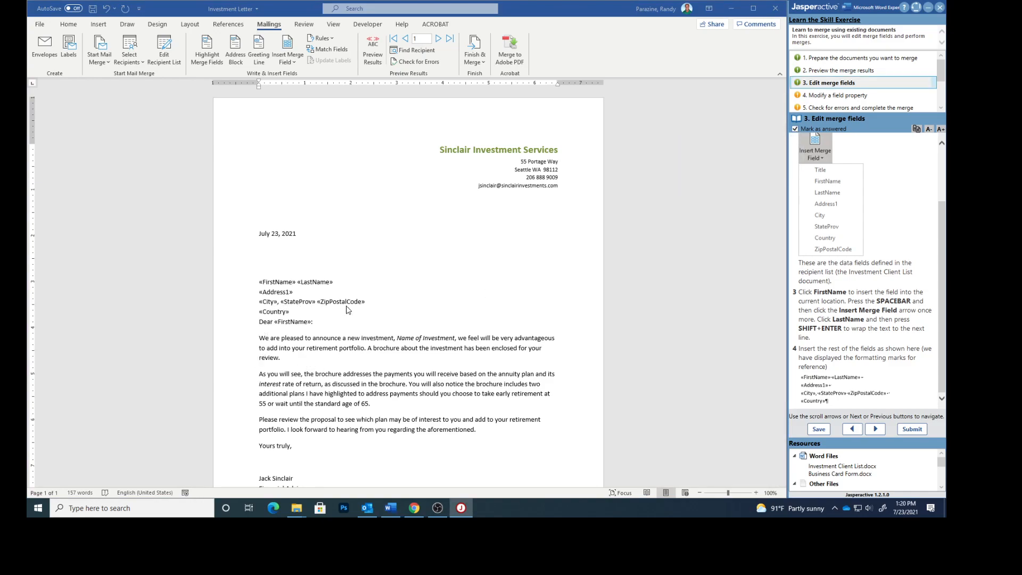
Advance to exercise task 4 and set the greeting line's FirstName merge field to the Uppercase format.
{"action": "left_click", "coordinate": [875, 429]}
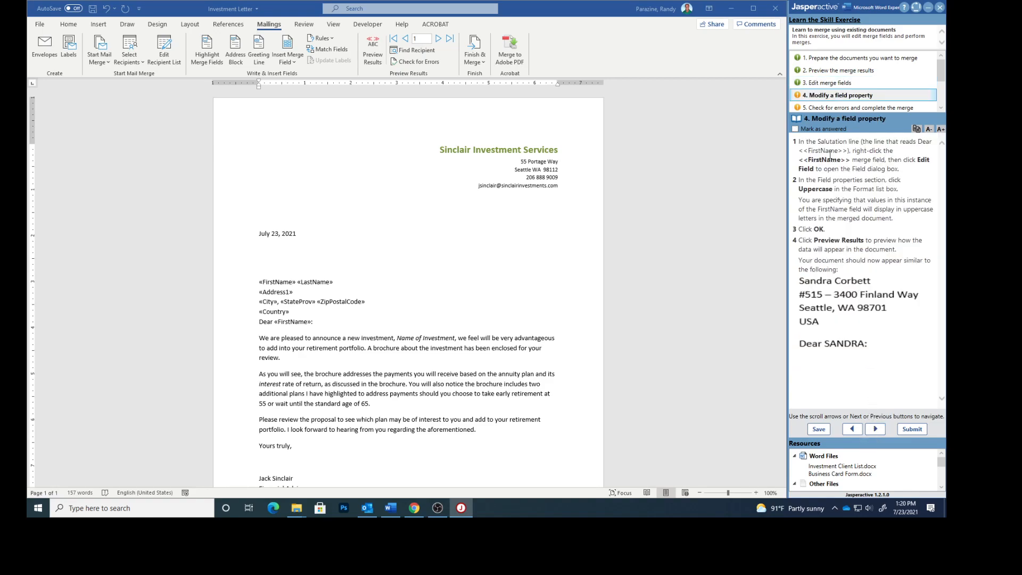
{"action": "left_click", "coordinate": [296, 323]}
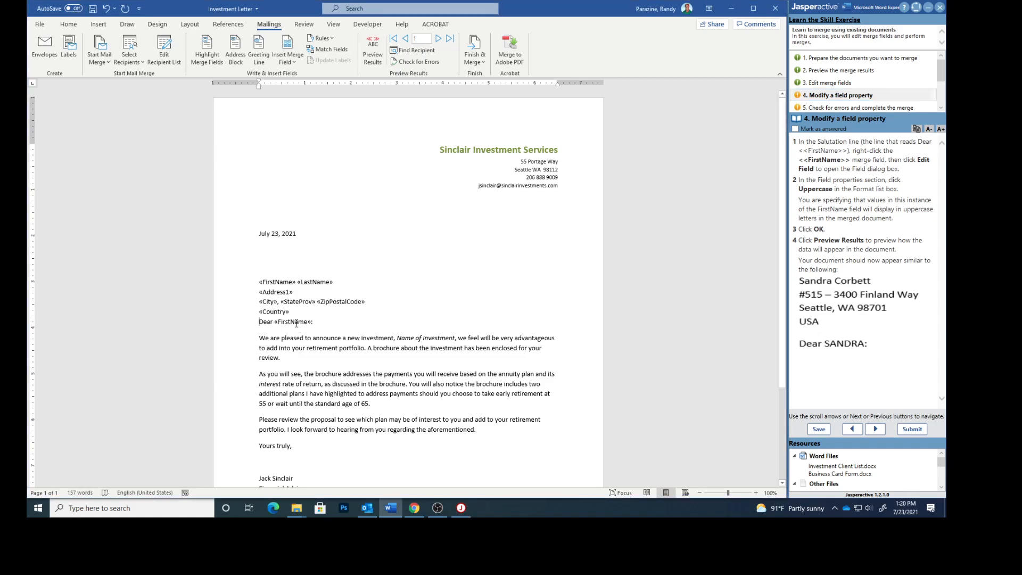
{"action": "right_click", "coordinate": [296, 323]}
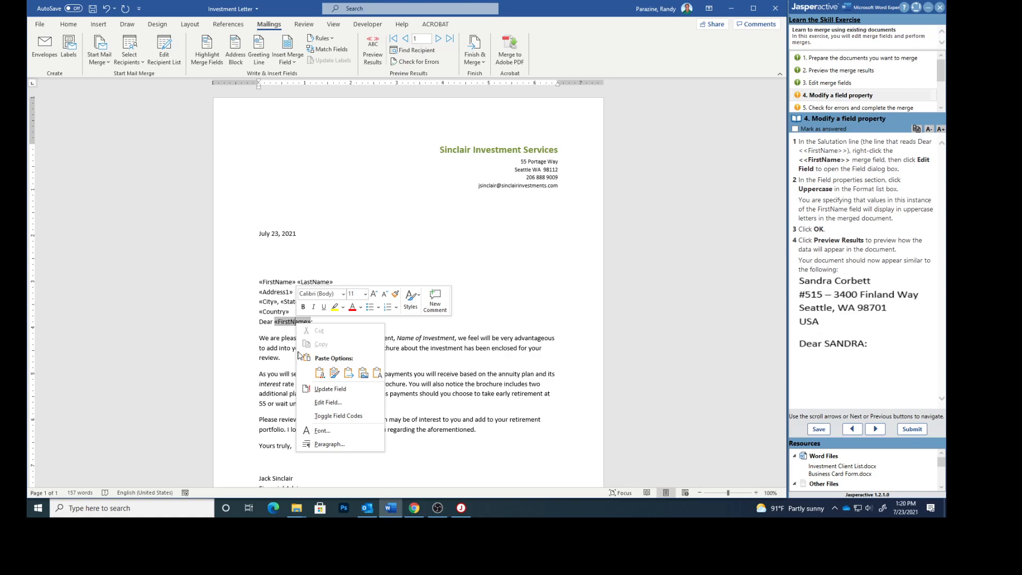
{"action": "left_click", "coordinate": [318, 402]}
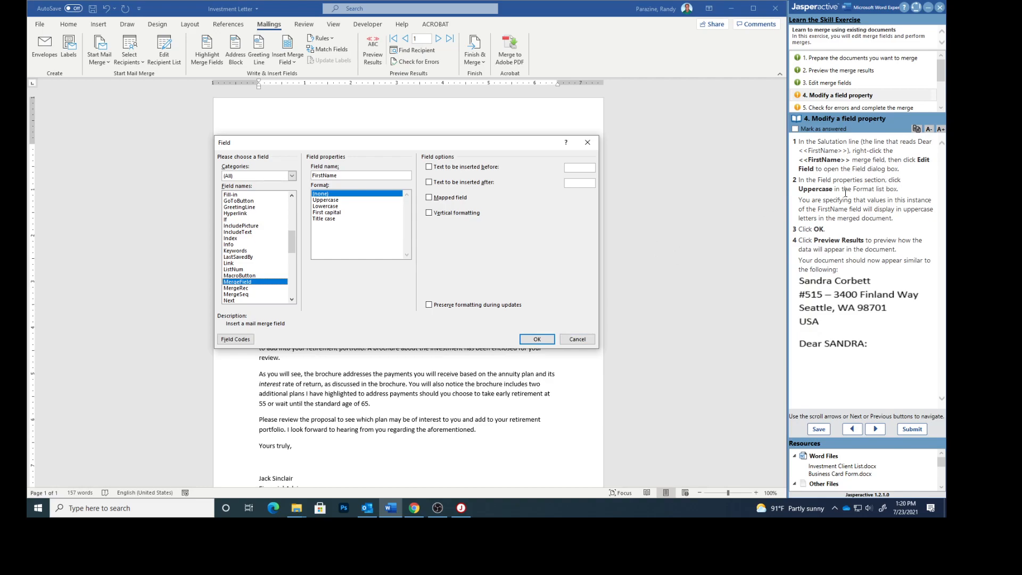
{"action": "left_click", "coordinate": [333, 201]}
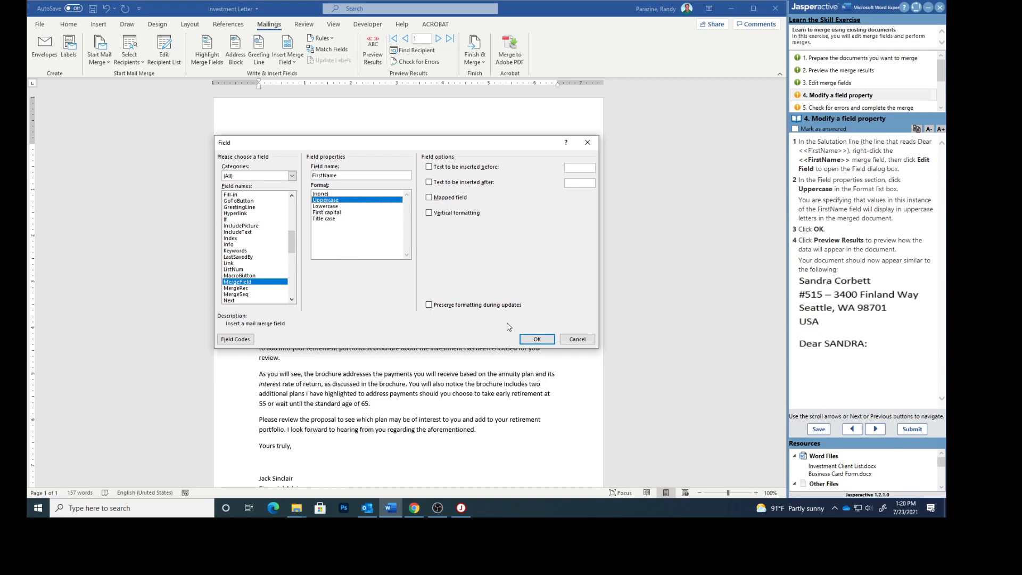
{"action": "left_click", "coordinate": [540, 339]}
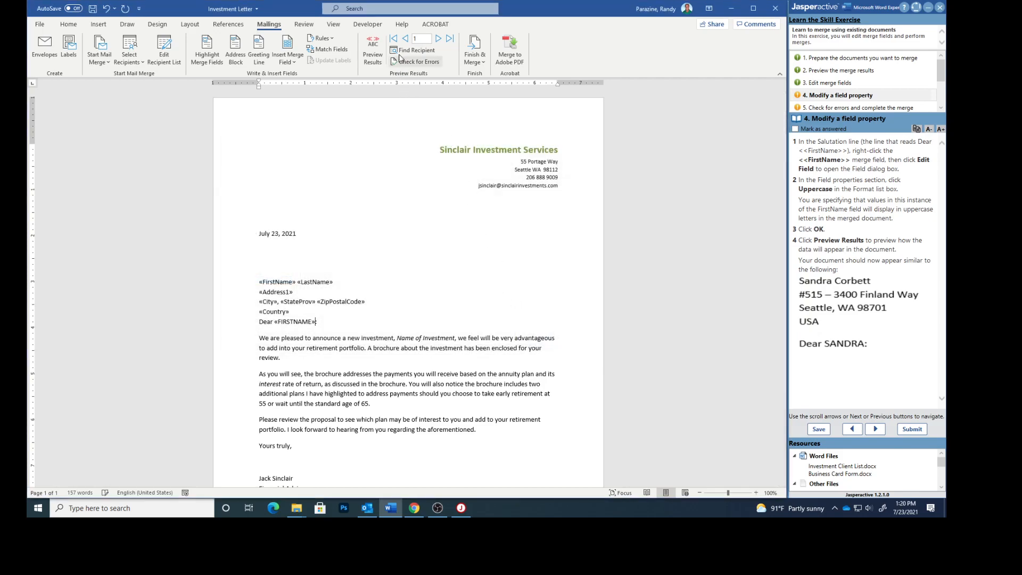
Preview the merge results in the letter and mark exercise task 4 as answered.
{"action": "left_click", "coordinate": [376, 50]}
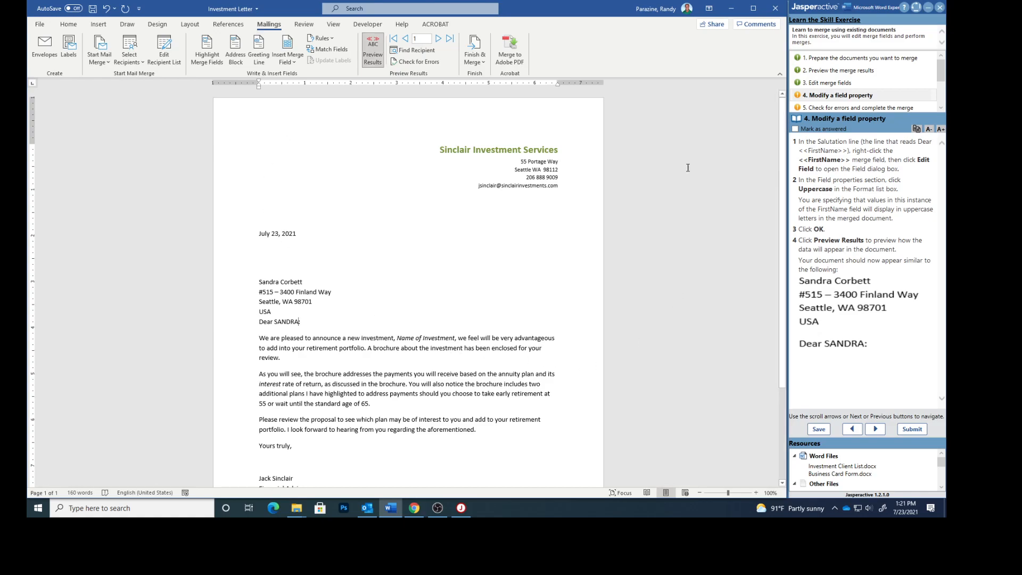
{"action": "left_click", "coordinate": [795, 129]}
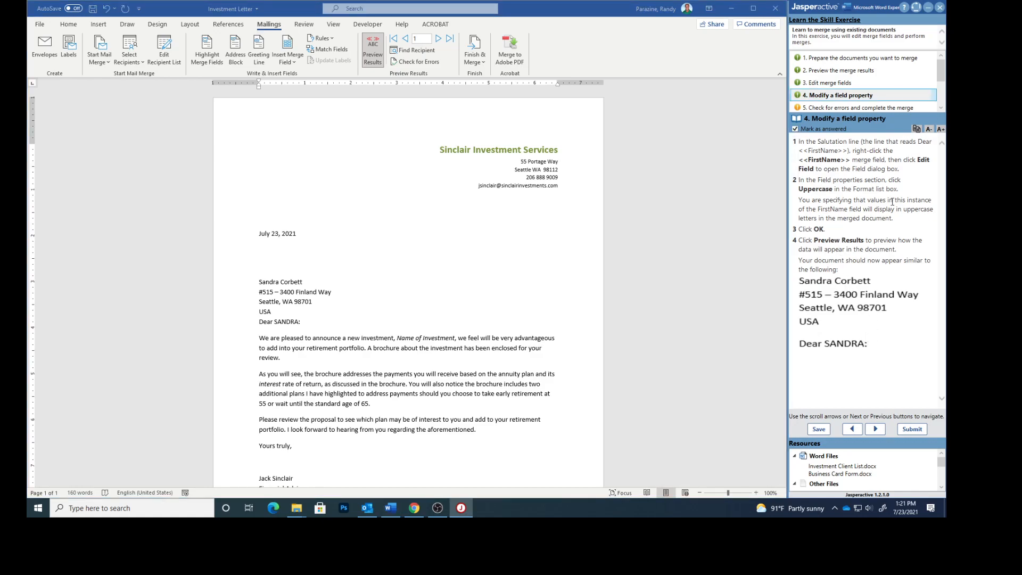
{"action": "scroll", "coordinate": [882, 107], "scroll_direction": "down", "scroll_amount": 2}
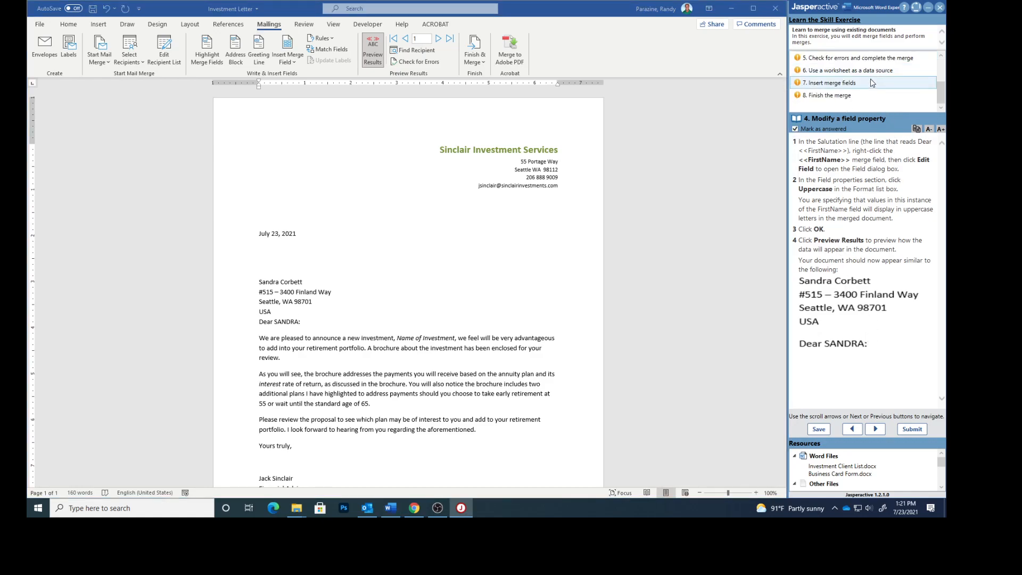
Advance to task 5, check for errors by completing the merge with a pause to report each error, and look over the merged letters.
{"action": "left_click", "coordinate": [875, 429]}
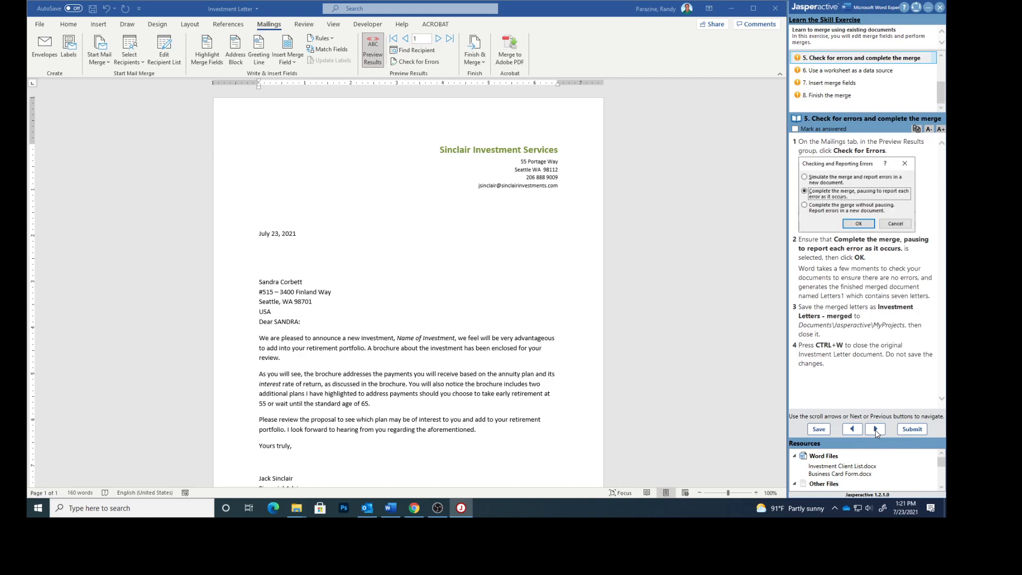
{"action": "left_click", "coordinate": [419, 62]}
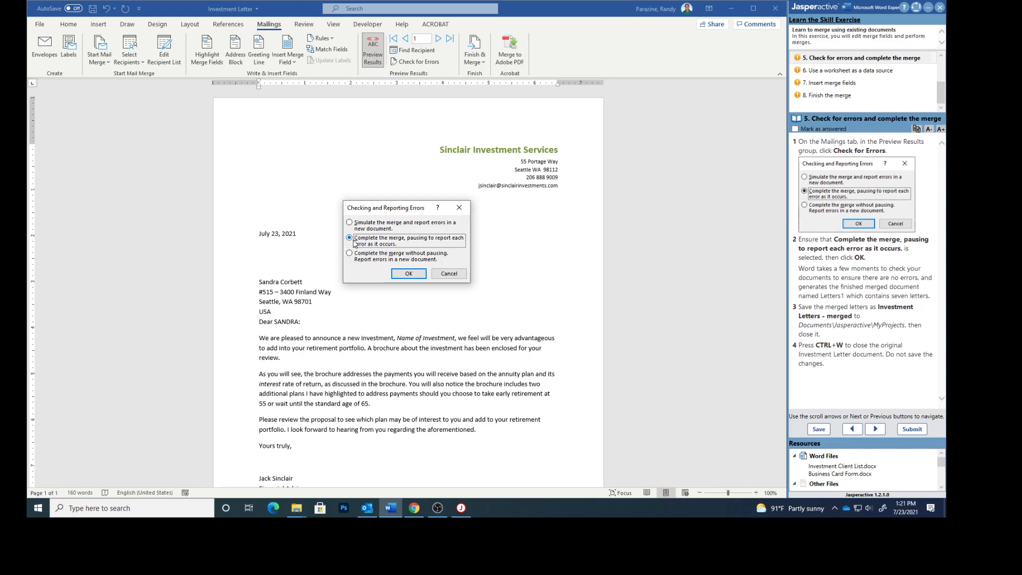
{"action": "left_click", "coordinate": [403, 277]}
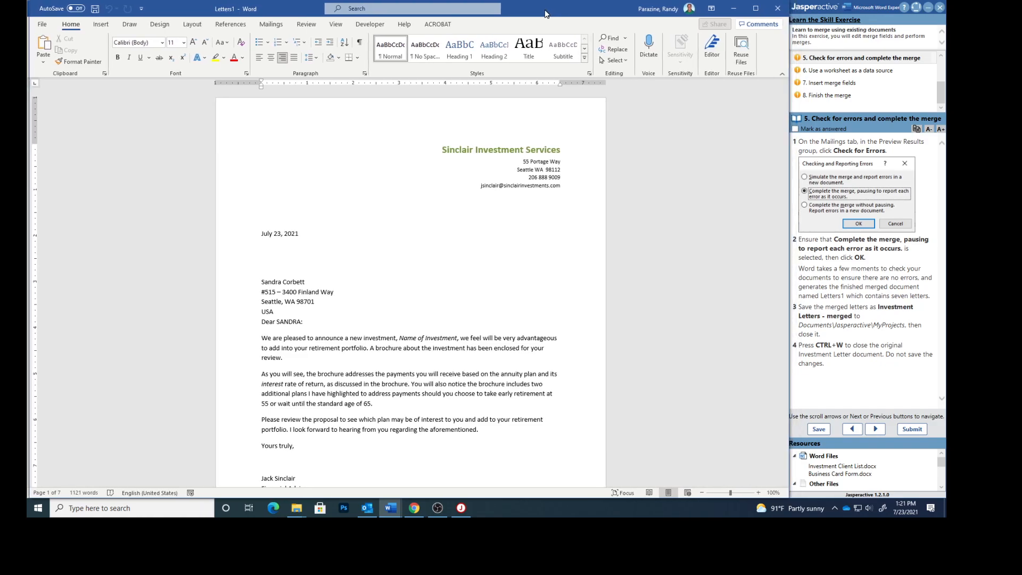
{"action": "scroll", "coordinate": [682, 291], "scroll_direction": "down", "scroll_amount": 15}
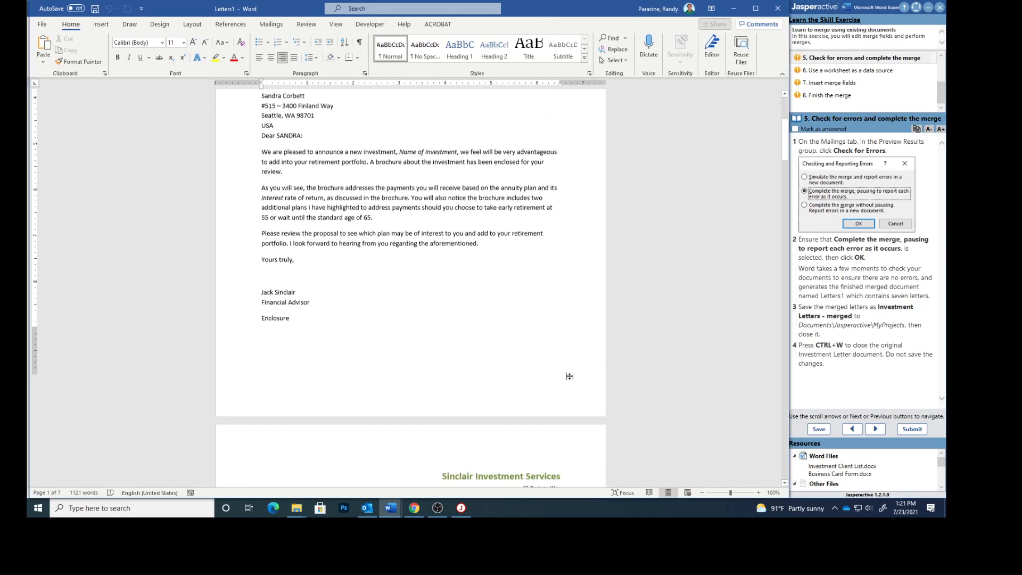
{"action": "scroll", "coordinate": [558, 365], "scroll_direction": "down", "scroll_amount": 11}
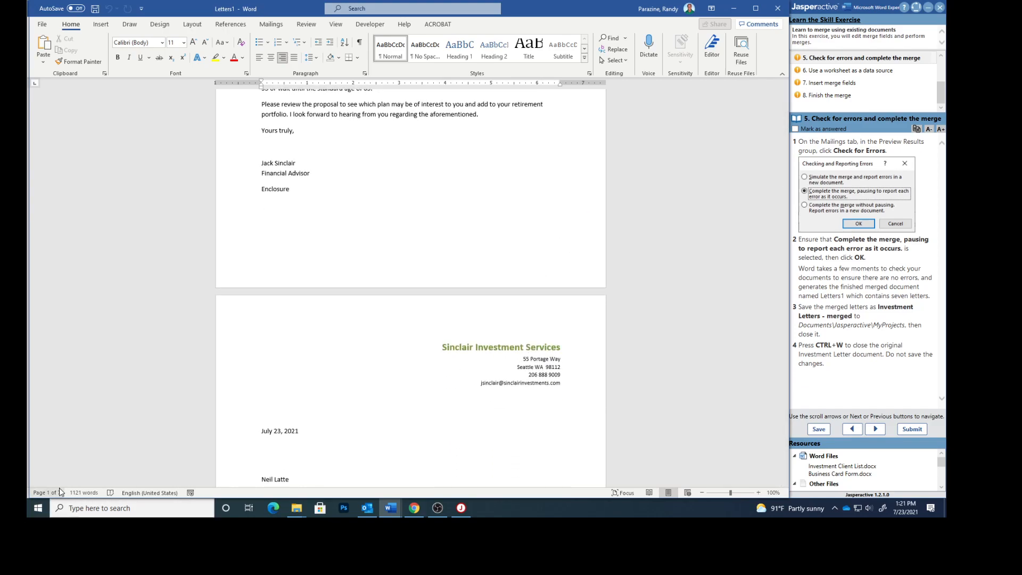
{"action": "scroll", "coordinate": [472, 233], "scroll_direction": "up", "scroll_amount": 5}
{"action": "scroll", "coordinate": [474, 235], "scroll_direction": "up", "scroll_amount": 10}
{"action": "scroll", "coordinate": [474, 235], "scroll_direction": "up", "scroll_amount": 7}
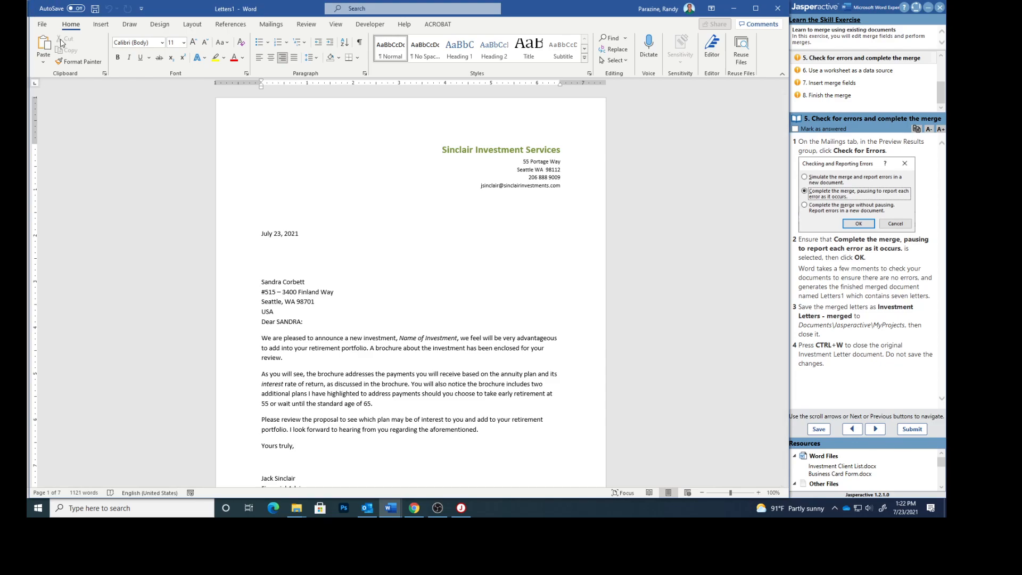
Choose the Documents > Jasperactive > MyProjects folder on this PC as the save location for the merged letters.
{"action": "left_click", "coordinate": [43, 24]}
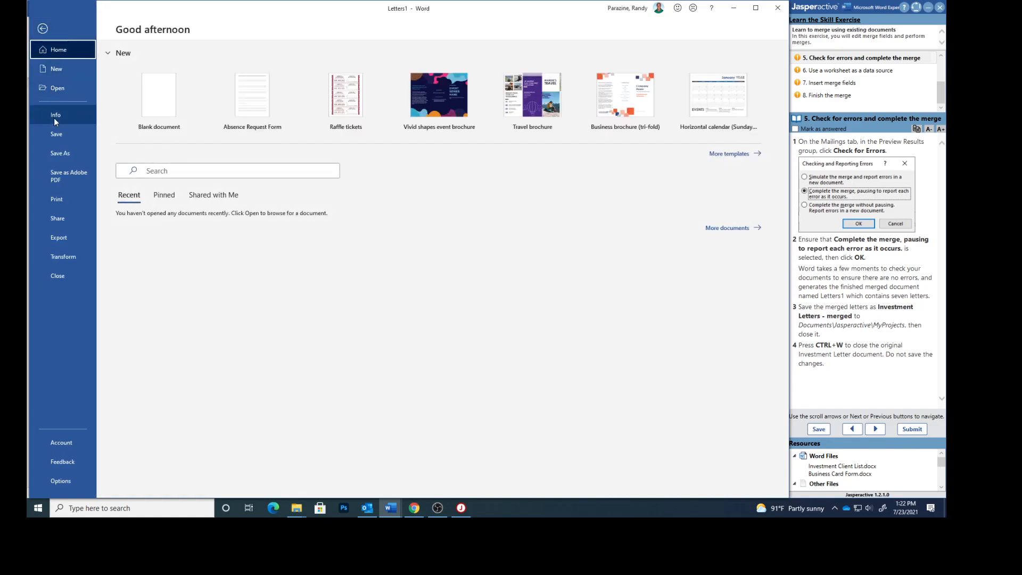
{"action": "left_click", "coordinate": [61, 154]}
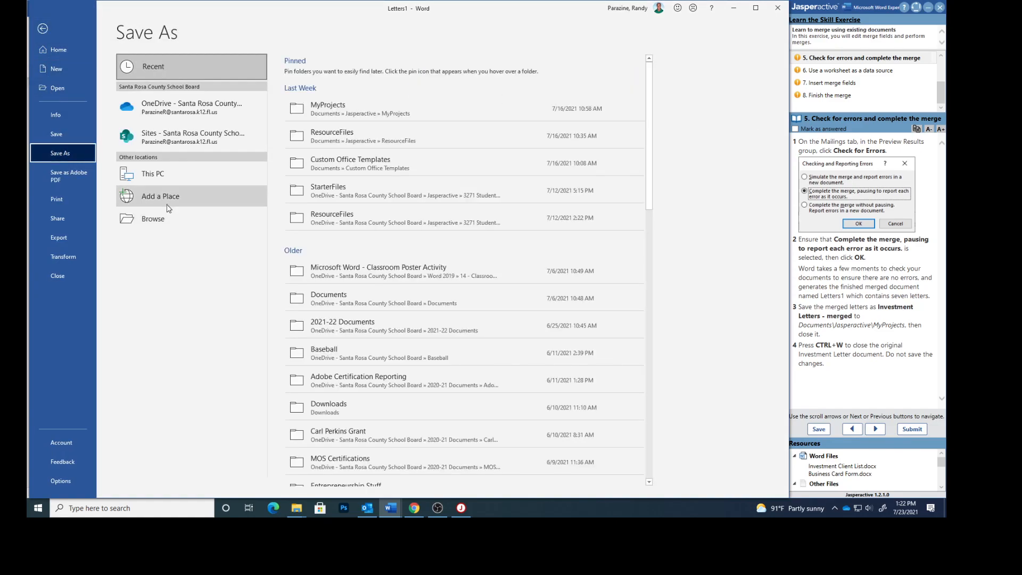
{"action": "left_click", "coordinate": [161, 177]}
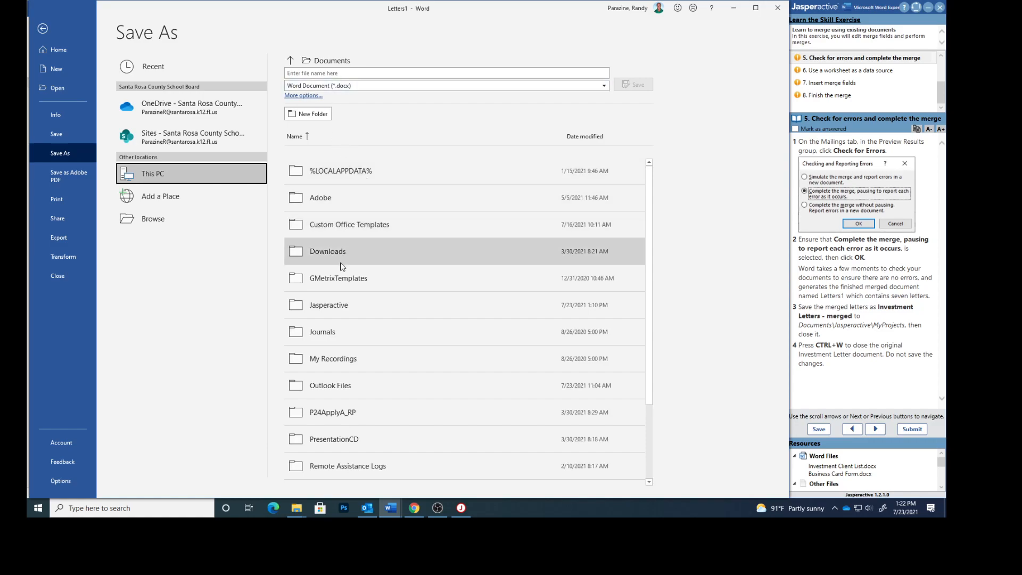
{"action": "left_click", "coordinate": [325, 305]}
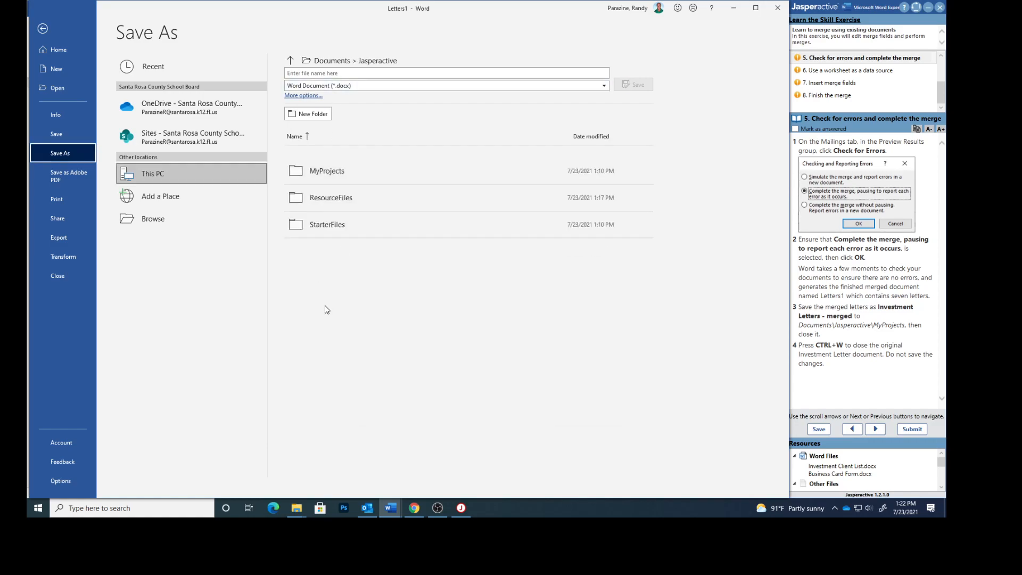
{"action": "left_click", "coordinate": [331, 173]}
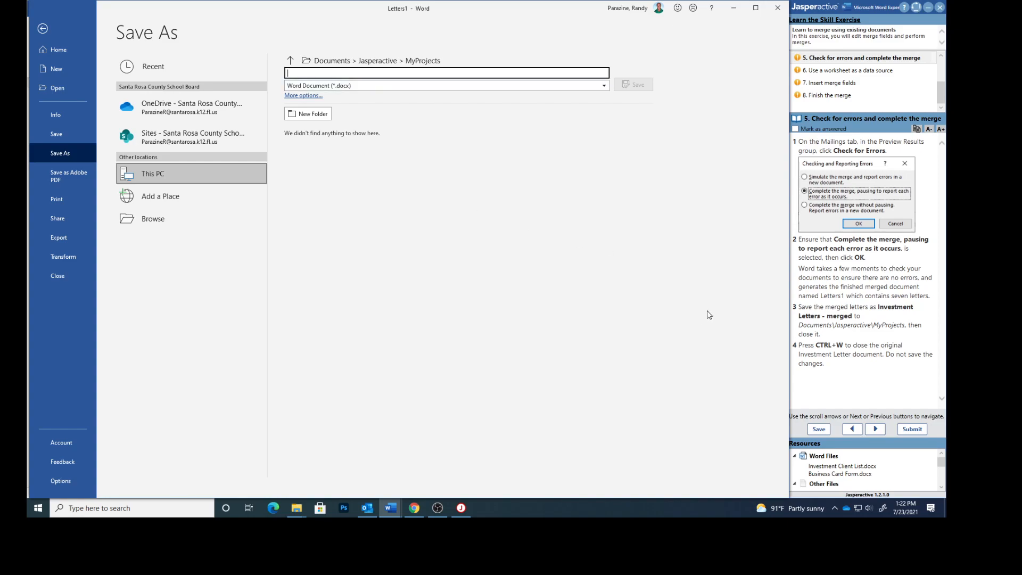
Save the merged letters as "Investment Letters - merged" and close that document.
{"action": "type", "text": "Investe"}
{"action": "key", "text": "BackSpace"}
{"action": "type", "text": "n"}
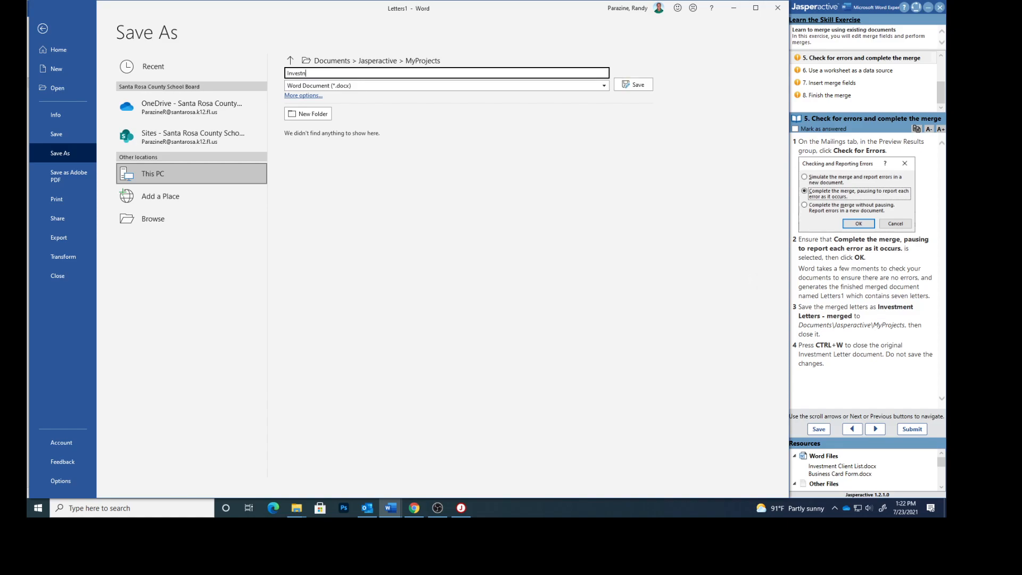
{"action": "type", "text": "ment Letters - nerg"}
{"action": "key", "text": "BackSpace"}
{"action": "key", "text": "BackSpace"}
{"action": "key", "text": "BackSpace"}
{"action": "type", "text": "merged"}
{"action": "left_click", "coordinate": [634, 85]}
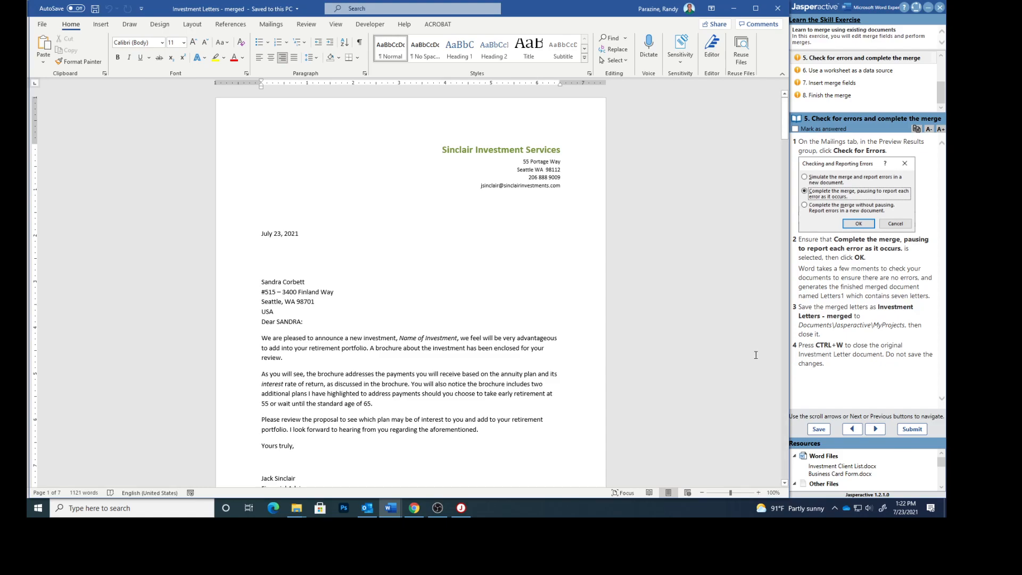
{"action": "key", "text": "ctrl+w"}
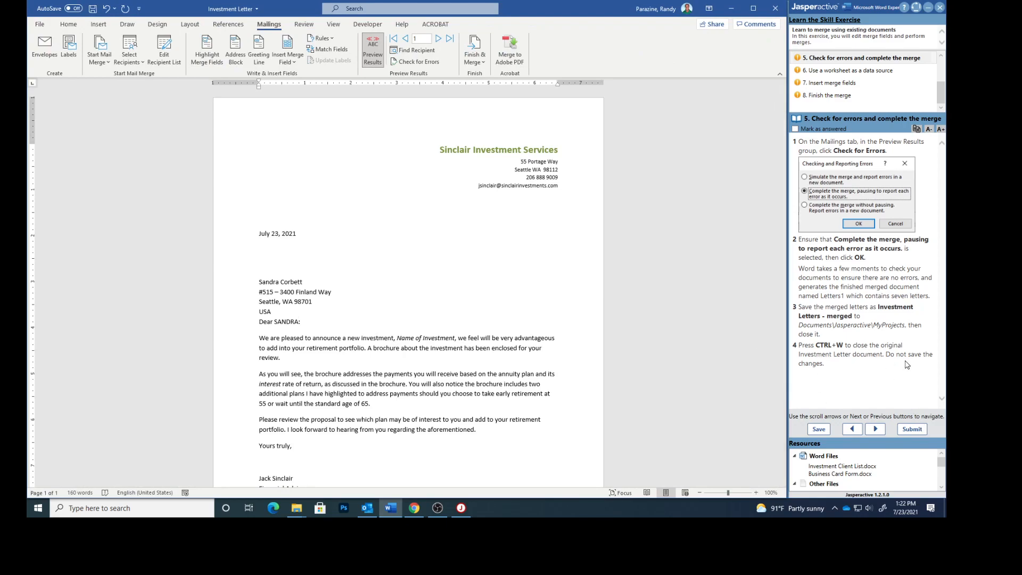
Mark exercise task 5 as answered and advance to task 6.
{"action": "type", "text": ":"}
{"action": "left_click", "coordinate": [794, 129]}
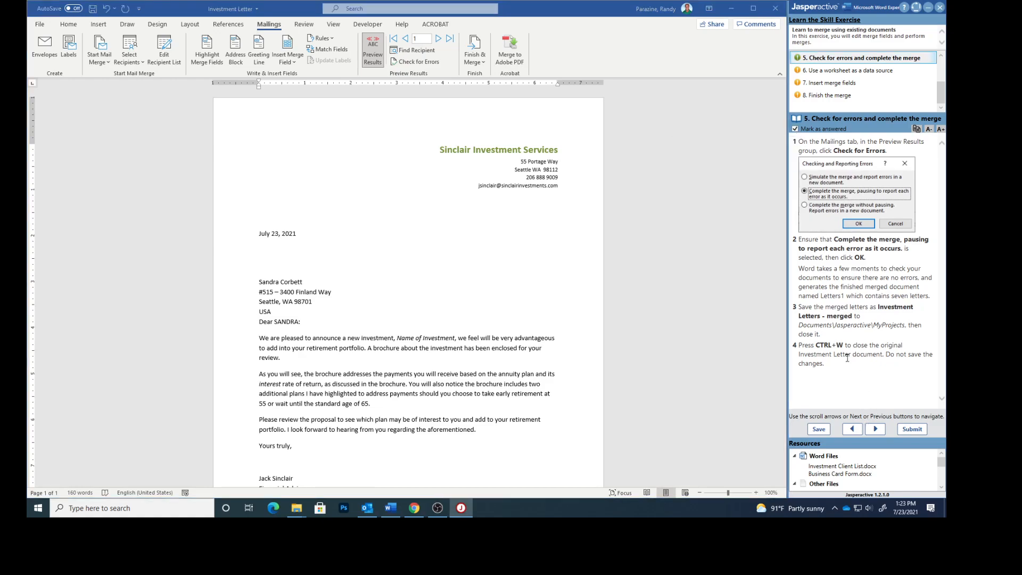
{"action": "left_click", "coordinate": [875, 429]}
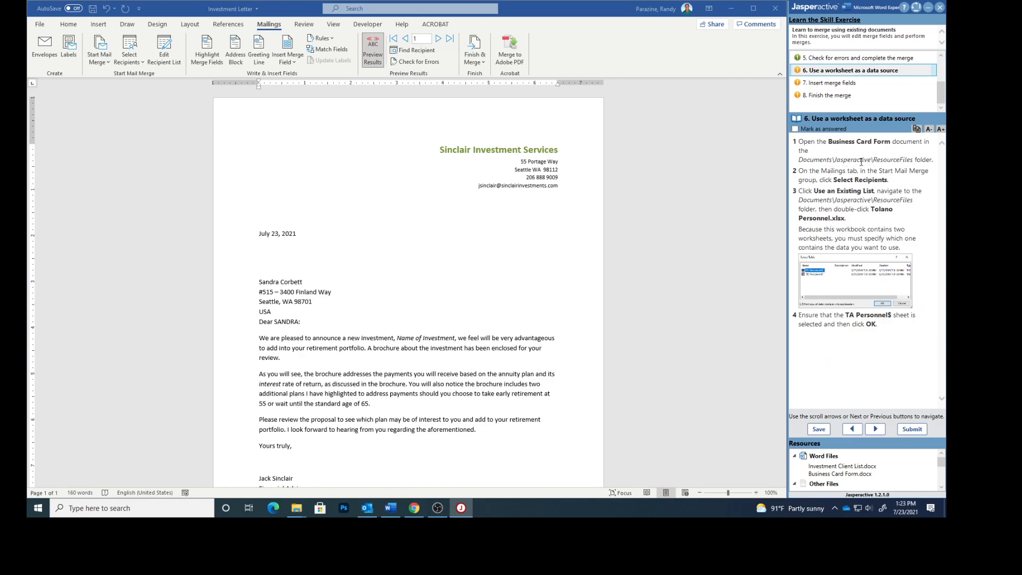
Open the Business Card Form document from the Documents > Jasperactive > ResourceFiles folder.
{"action": "left_click", "coordinate": [39, 25]}
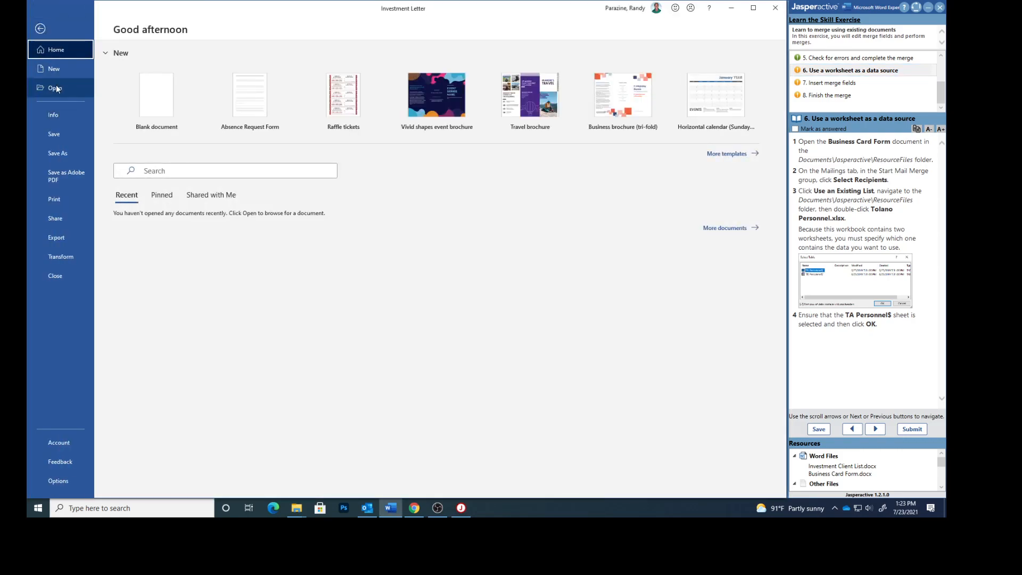
{"action": "left_click", "coordinate": [57, 88]}
{"action": "left_click", "coordinate": [153, 198]}
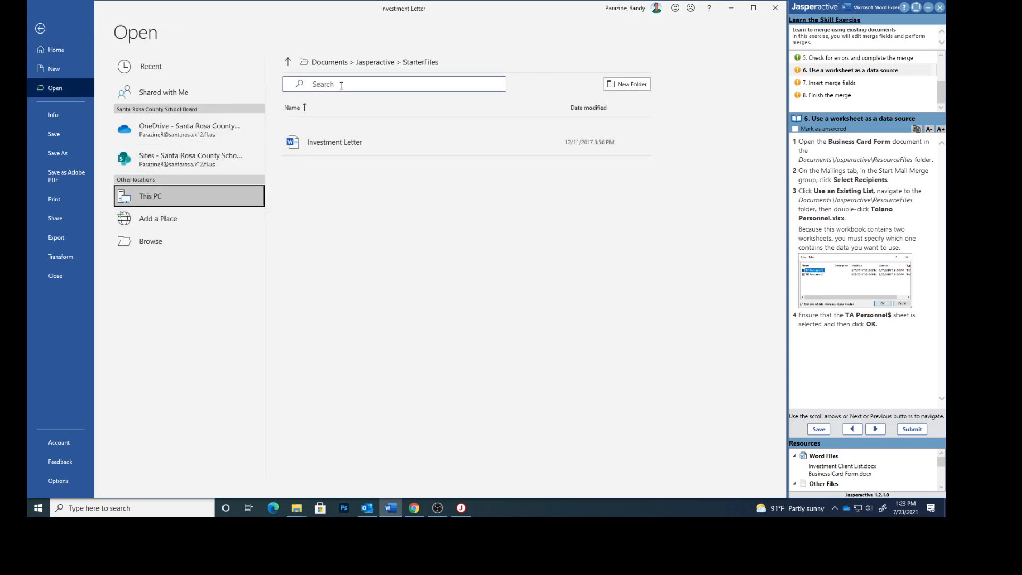
{"action": "left_click", "coordinate": [288, 62]}
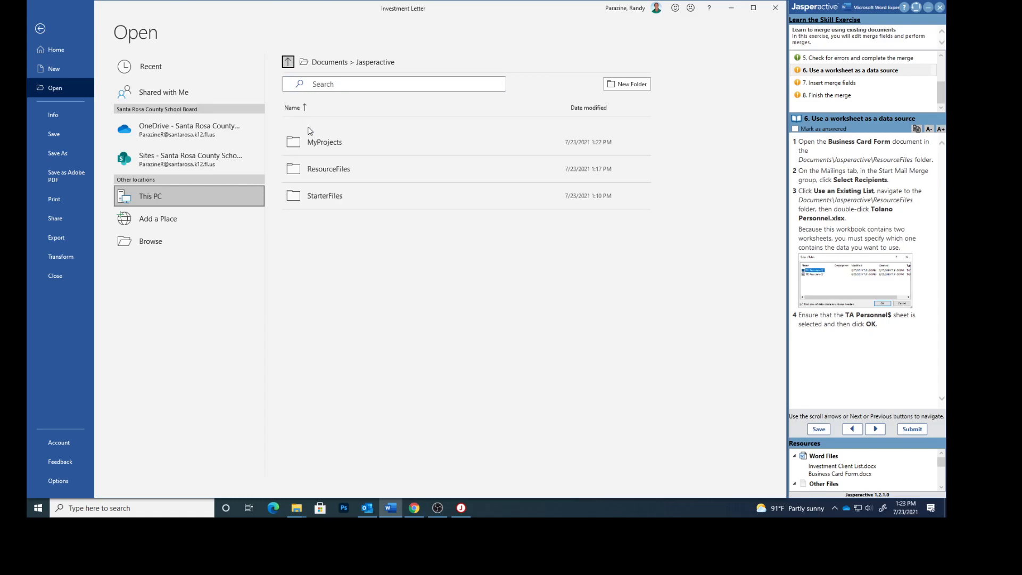
{"action": "left_click", "coordinate": [323, 168]}
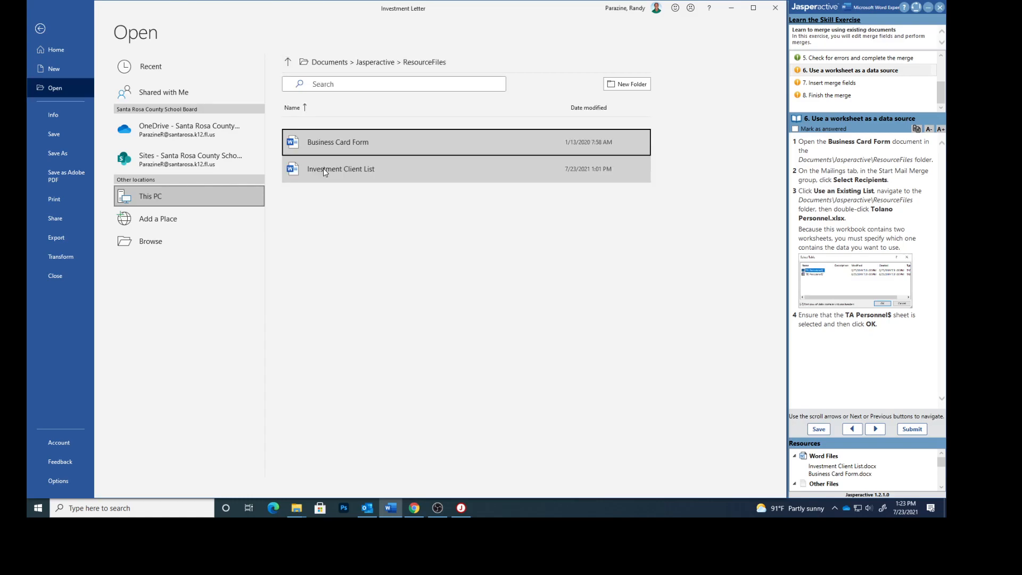
{"action": "left_click", "coordinate": [343, 140]}
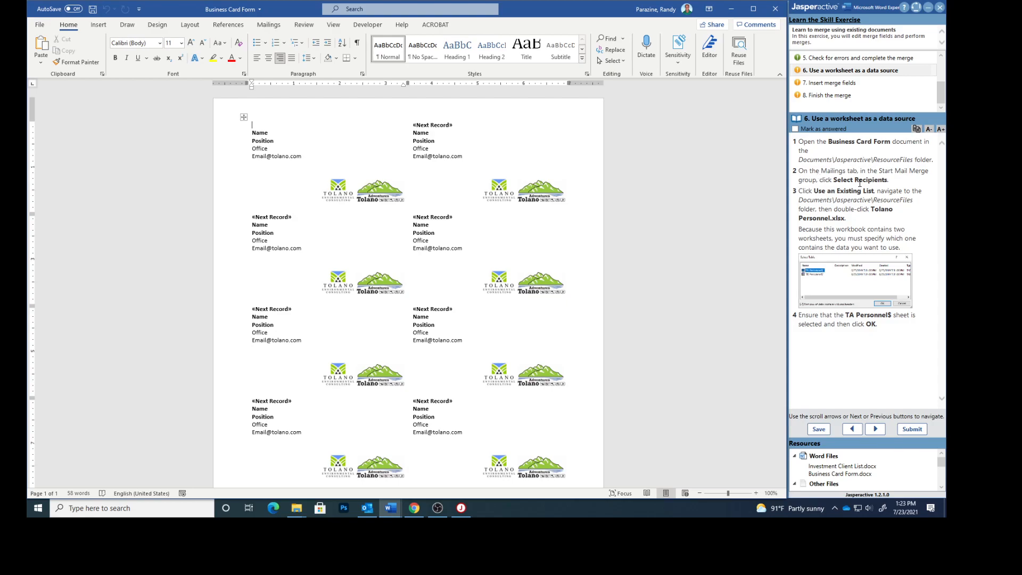
Use the TA Personnel$ sheet of the Tolano Personnel workbook in Documents > Jasperactive > ResourceFiles as the existing recipient list.
{"action": "left_click", "coordinate": [268, 25]}
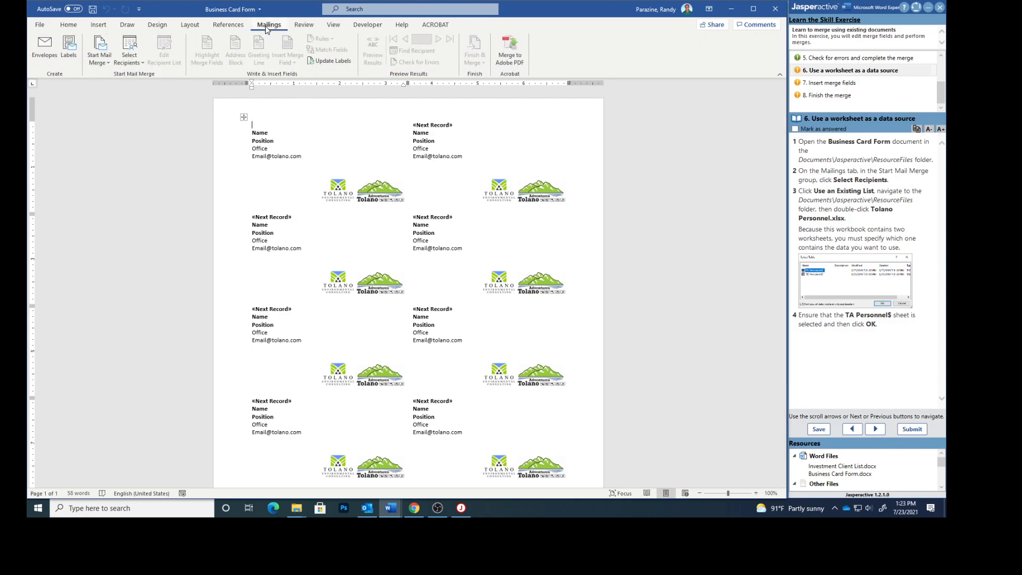
{"action": "left_click", "coordinate": [130, 56]}
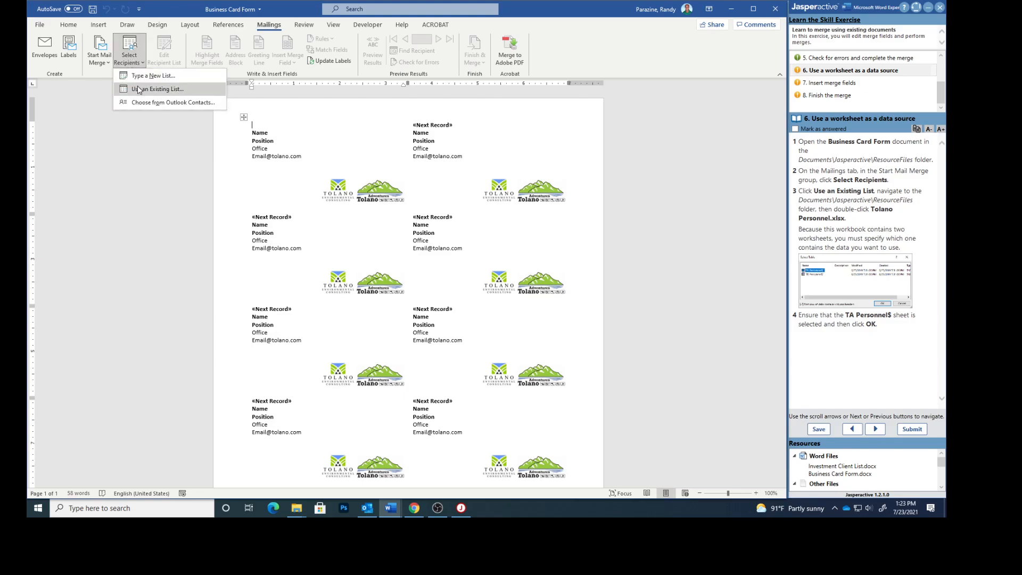
{"action": "left_click", "coordinate": [140, 89]}
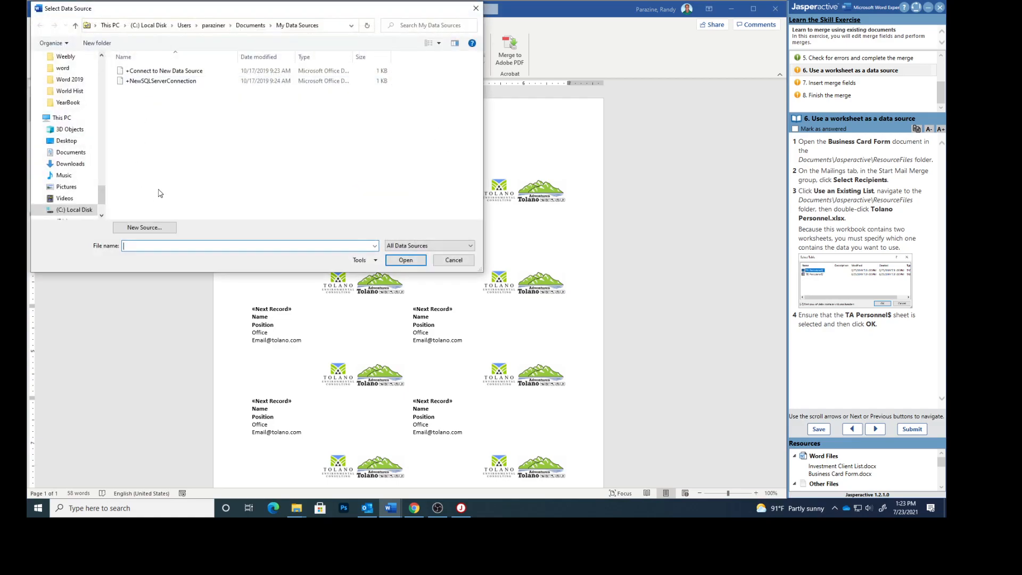
{"action": "left_click", "coordinate": [71, 152]}
{"action": "double_click", "coordinate": [139, 172]}
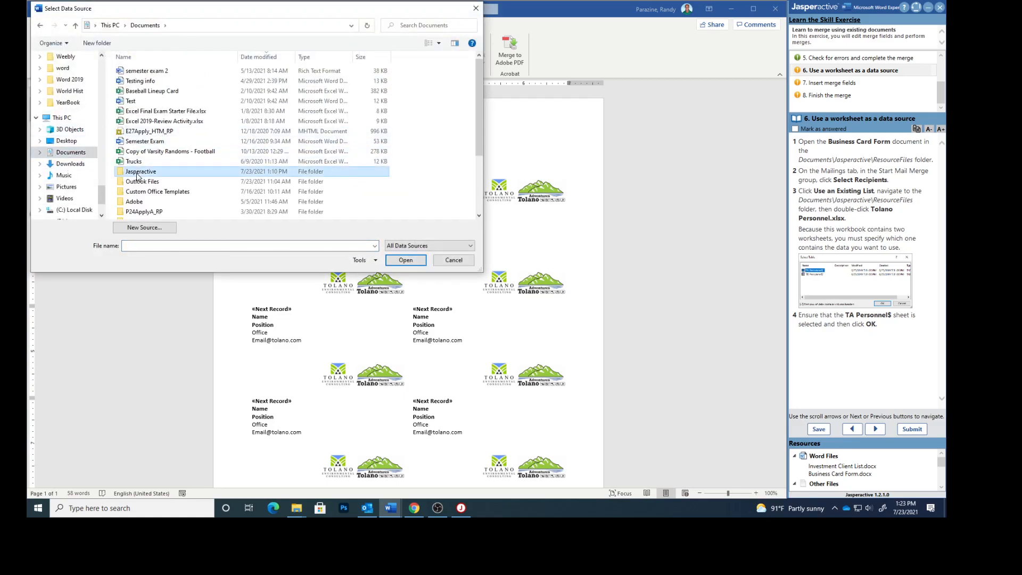
{"action": "double_click", "coordinate": [137, 81]}
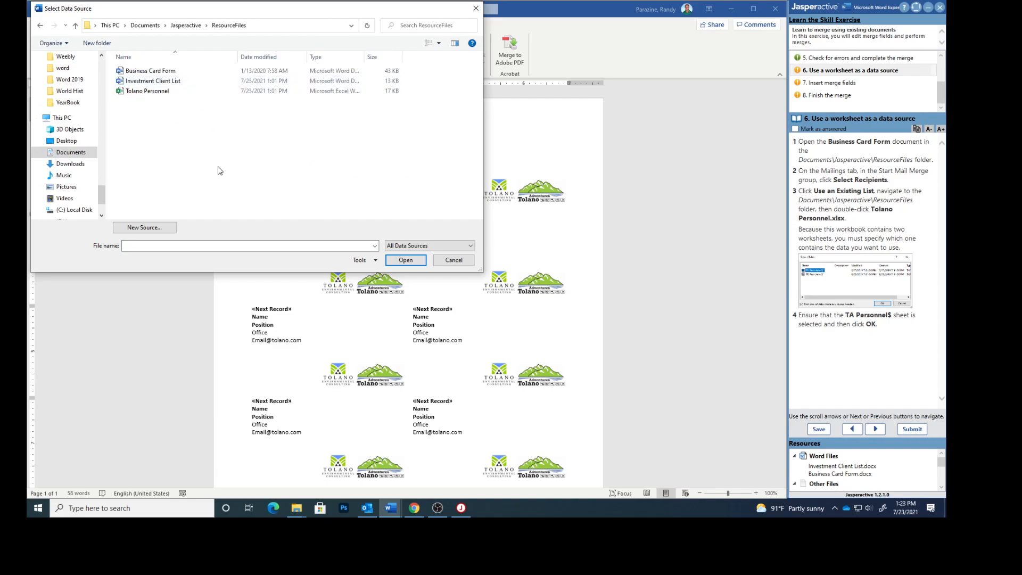
{"action": "double_click", "coordinate": [145, 91]}
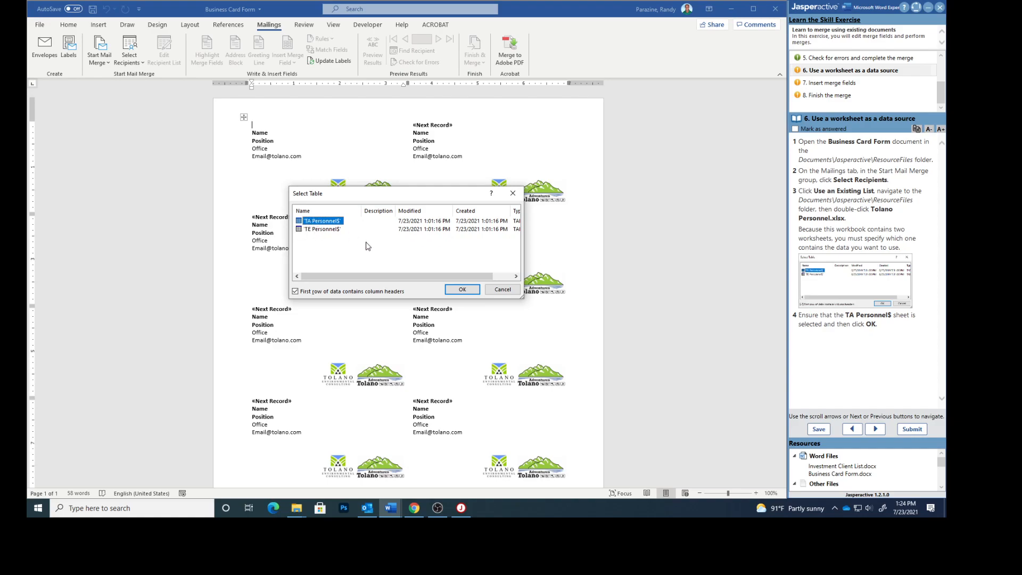
{"action": "left_click", "coordinate": [461, 290]}
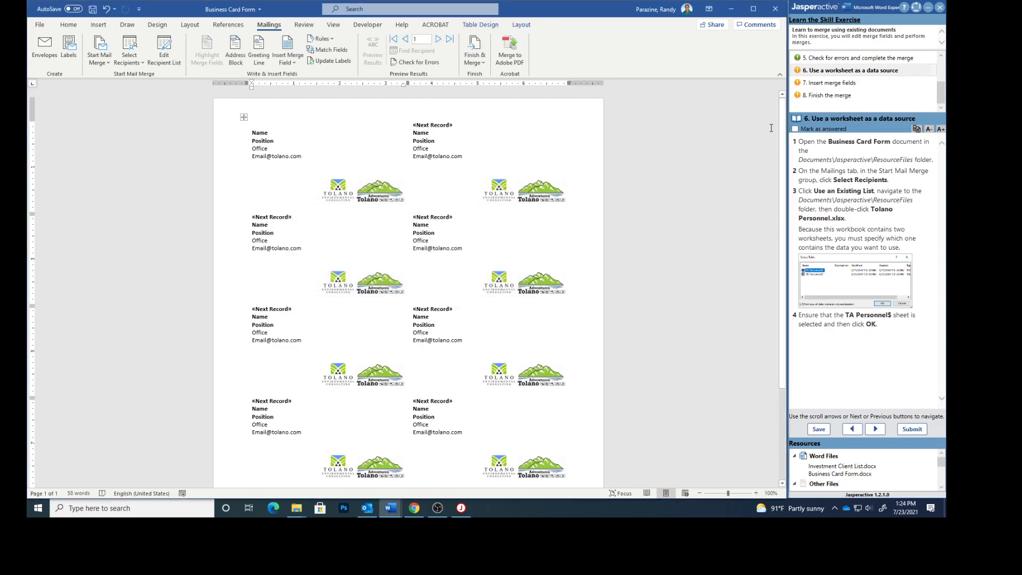
Mark exercise task 6 as answered and advance to task 7.
{"action": "left_click", "coordinate": [795, 129]}
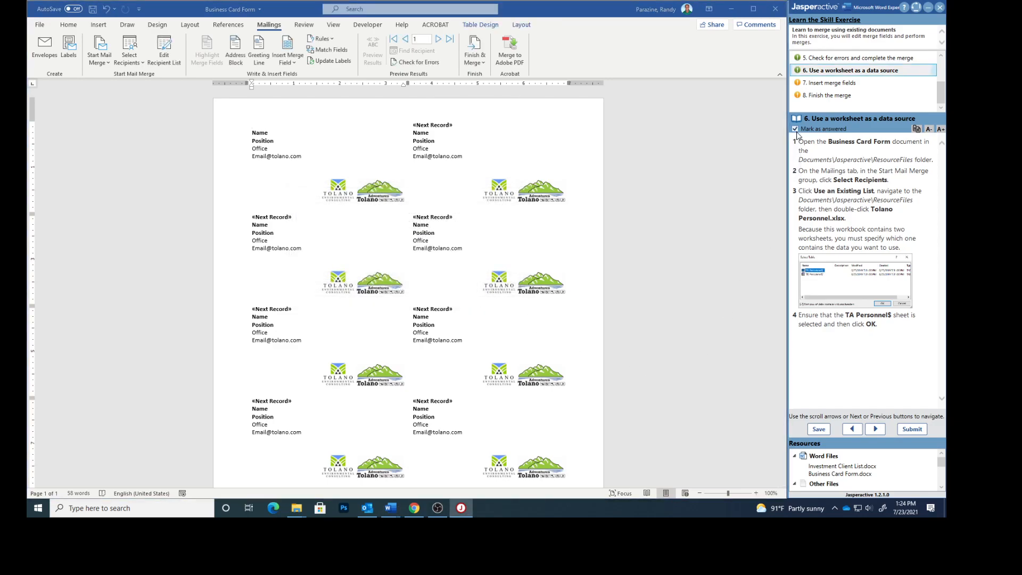
{"action": "left_click", "coordinate": [876, 430]}
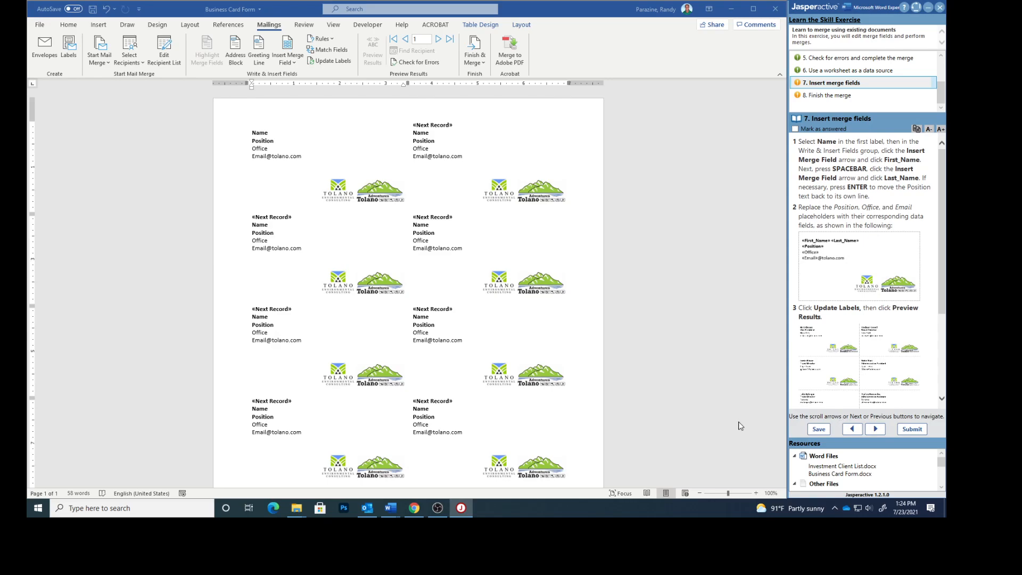
Replace the Name placeholder in the first label with the First_Name and Last_Name merge fields, keeping Position on its own line.
{"action": "left_click", "coordinate": [262, 133]}
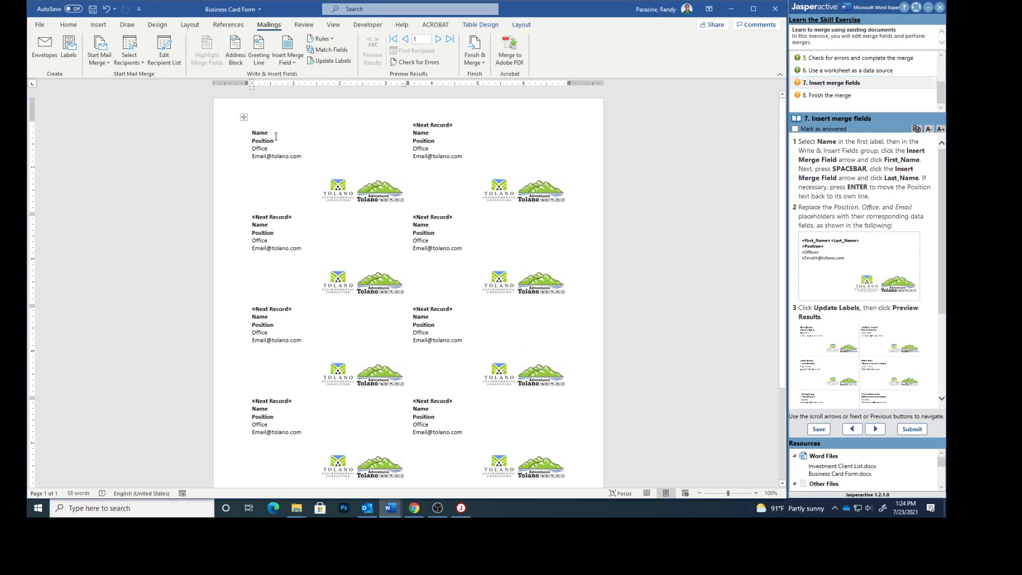
{"action": "left_click_drag", "start_coordinate": [271, 133], "coordinate": [253, 133]}
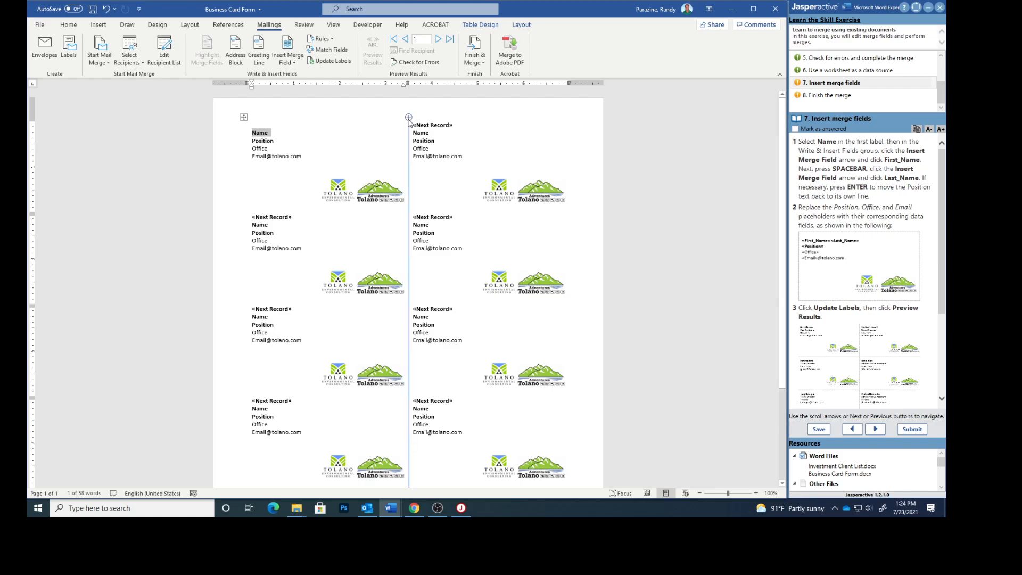
{"action": "left_click", "coordinate": [284, 64]}
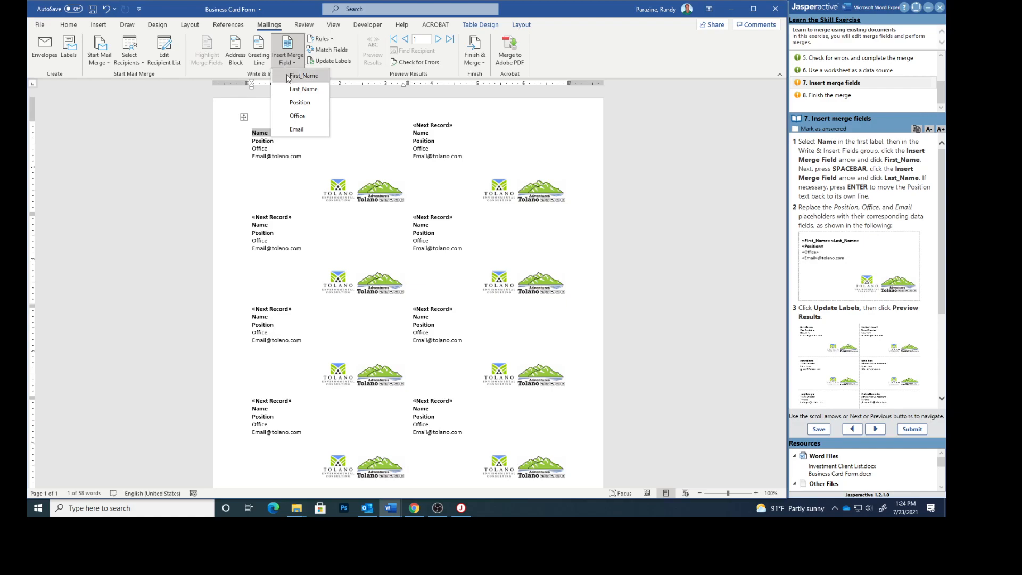
{"action": "left_click", "coordinate": [288, 76]}
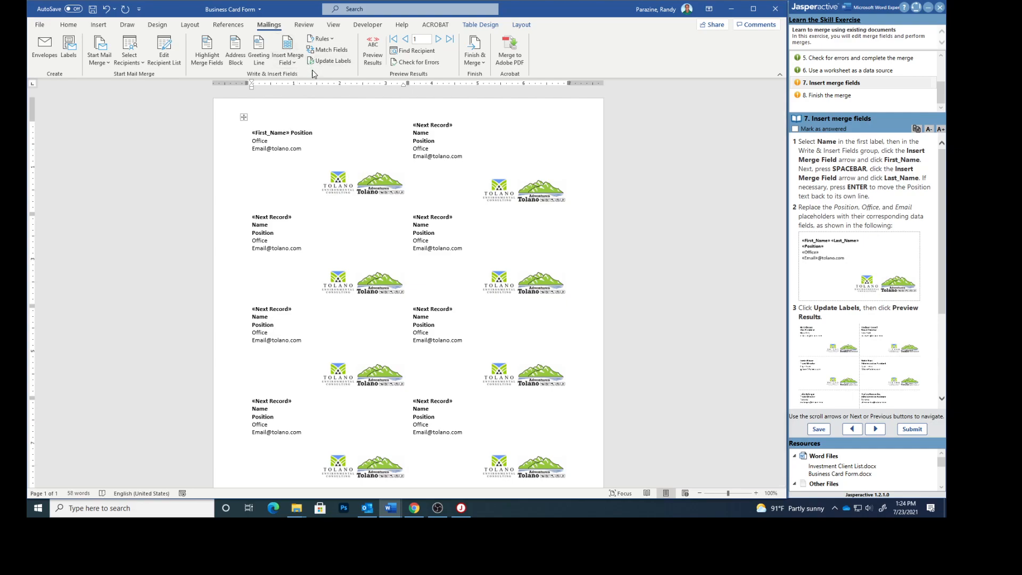
{"action": "left_click", "coordinate": [286, 64]}
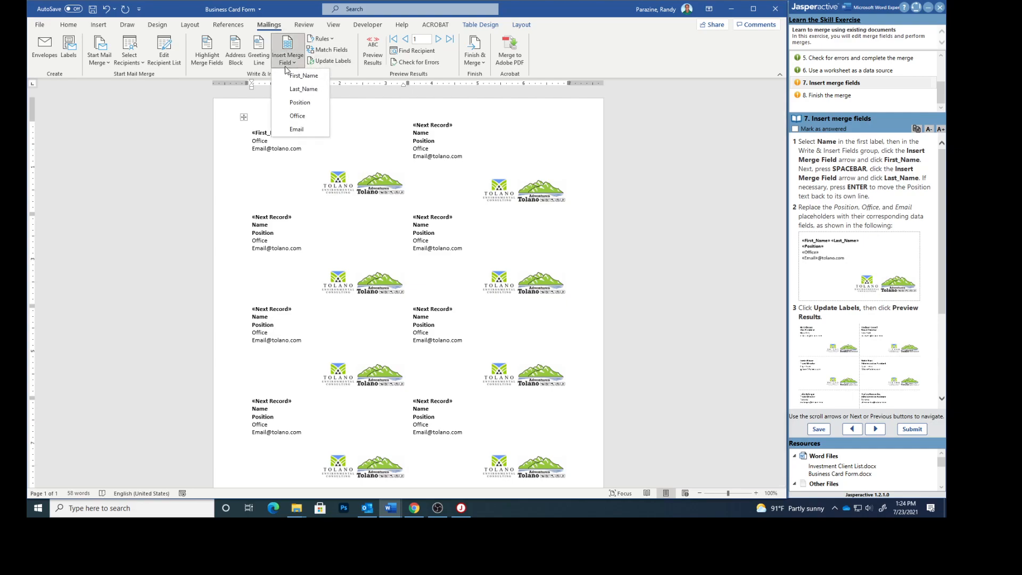
{"action": "left_click", "coordinate": [296, 87]}
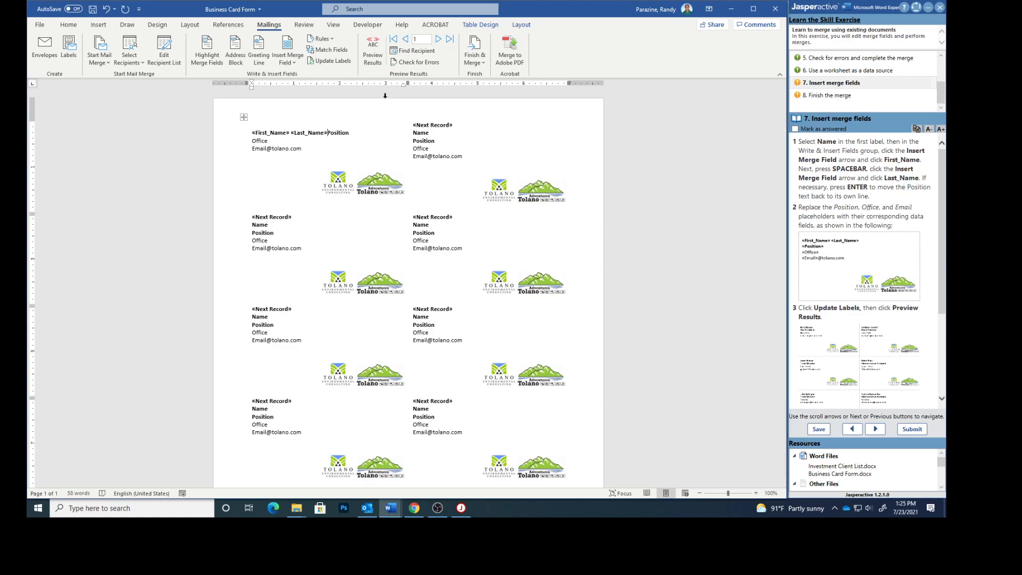
{"action": "key", "text": "Return"}
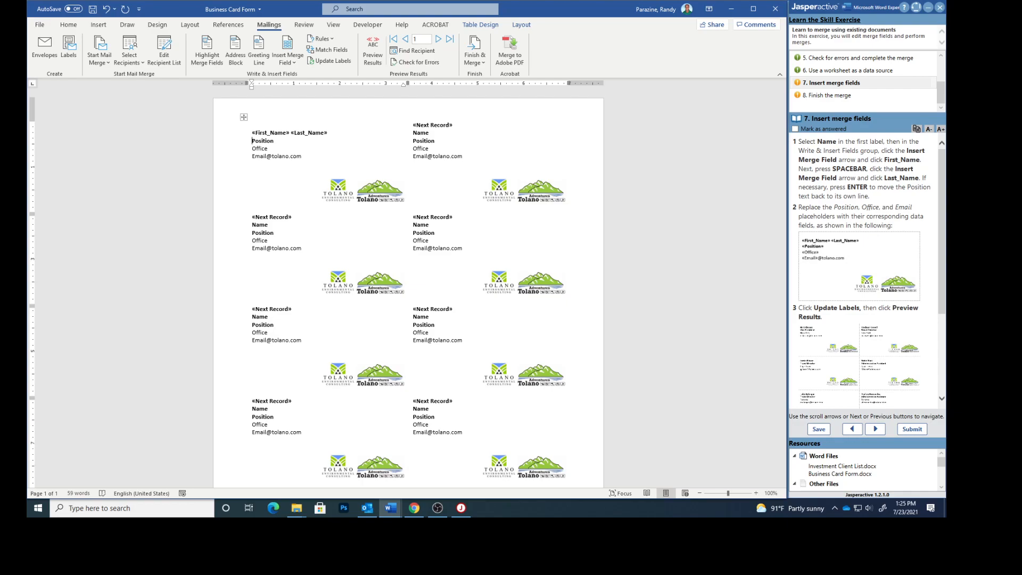
Enlarge the exercise's example label beside the cards, and replace the first label's Position placeholder with the Position merge field on its own line.
{"action": "left_click", "coordinate": [838, 258]}
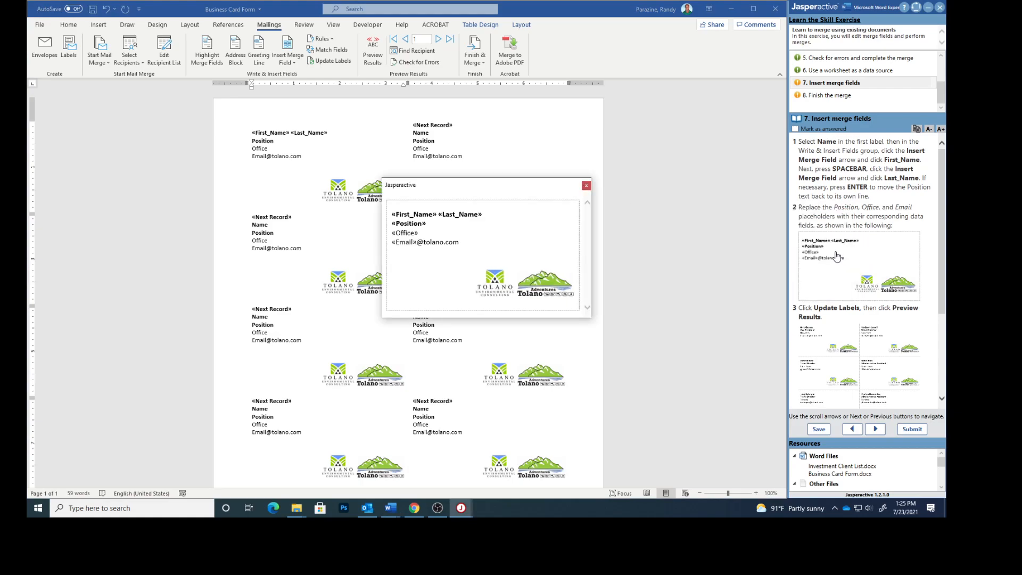
{"action": "left_click_drag", "start_coordinate": [488, 185], "coordinate": [619, 152]}
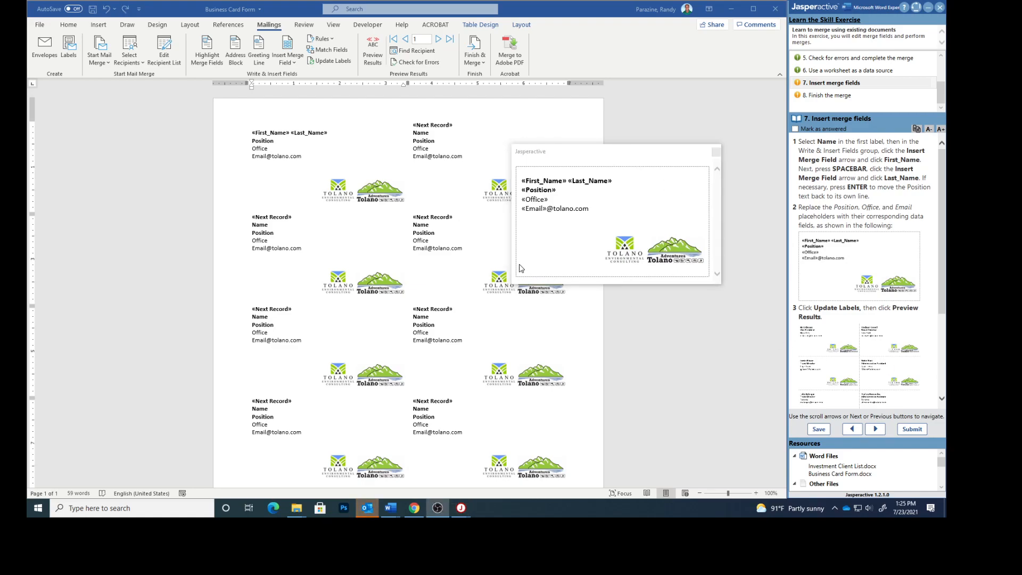
{"action": "left_click", "coordinate": [275, 148]}
{"action": "left_click_drag", "start_coordinate": [276, 140], "coordinate": [251, 141]}
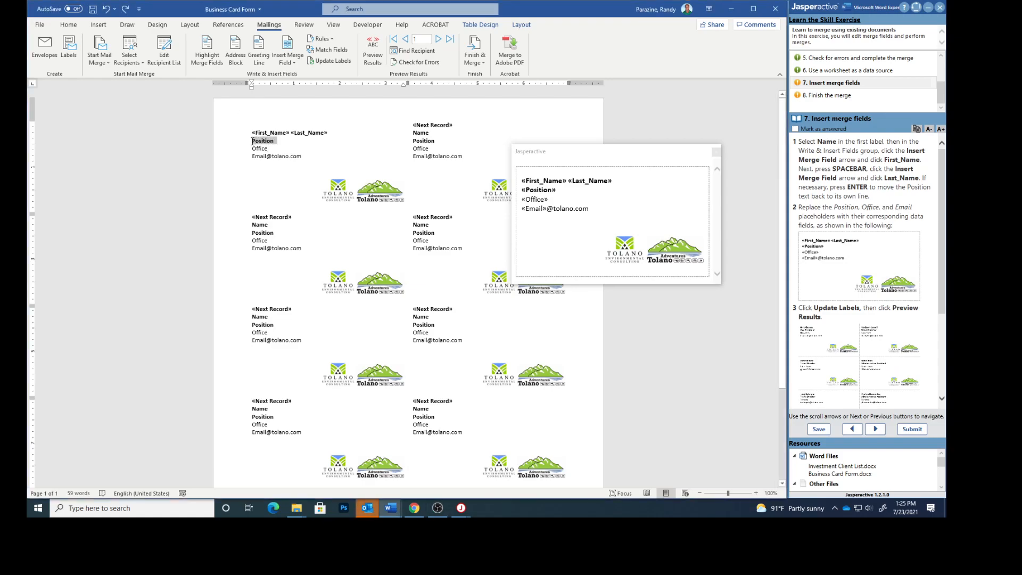
{"action": "left_click", "coordinate": [283, 62]}
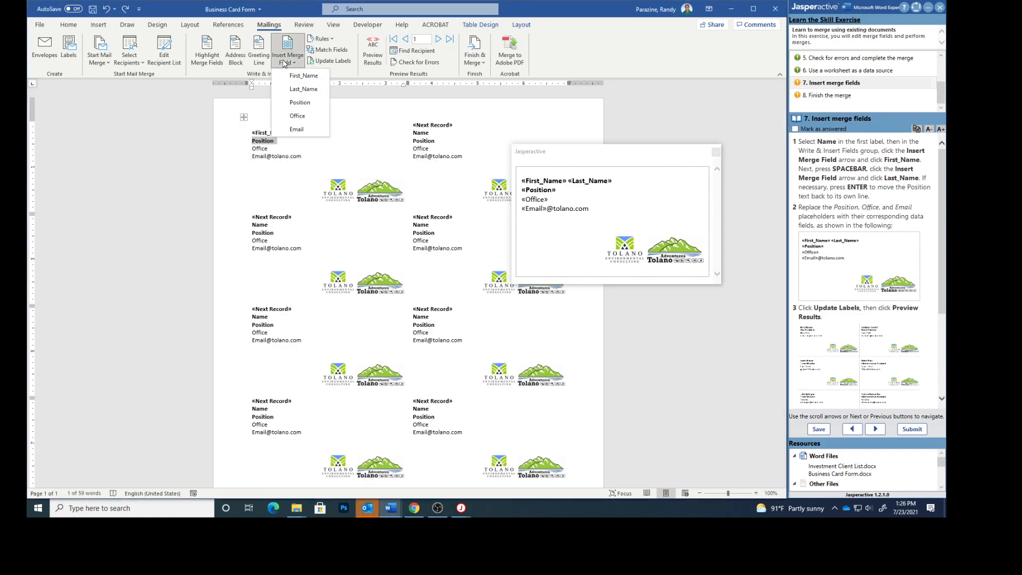
{"action": "left_click", "coordinate": [299, 102]}
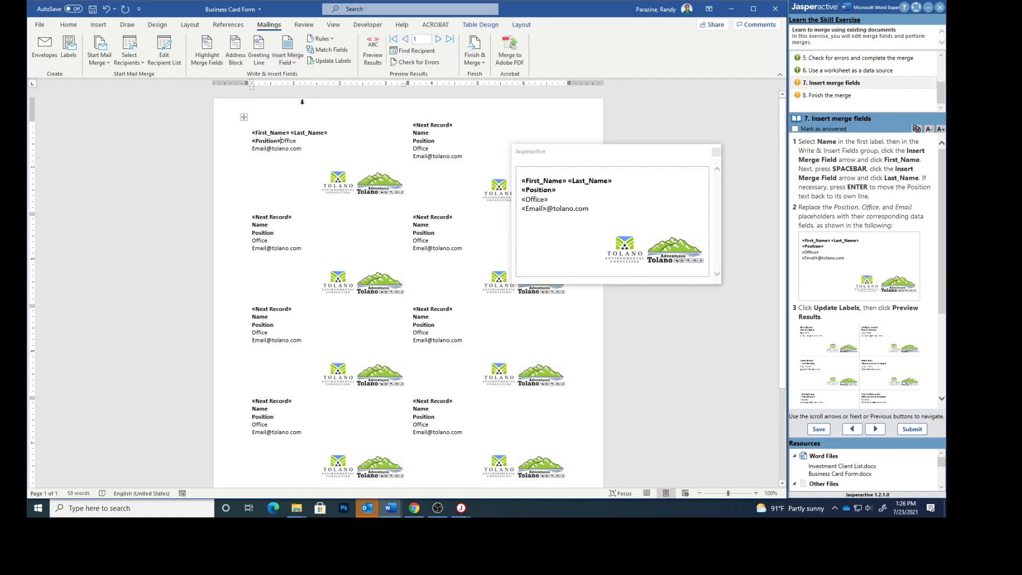
{"action": "key", "text": "Return"}
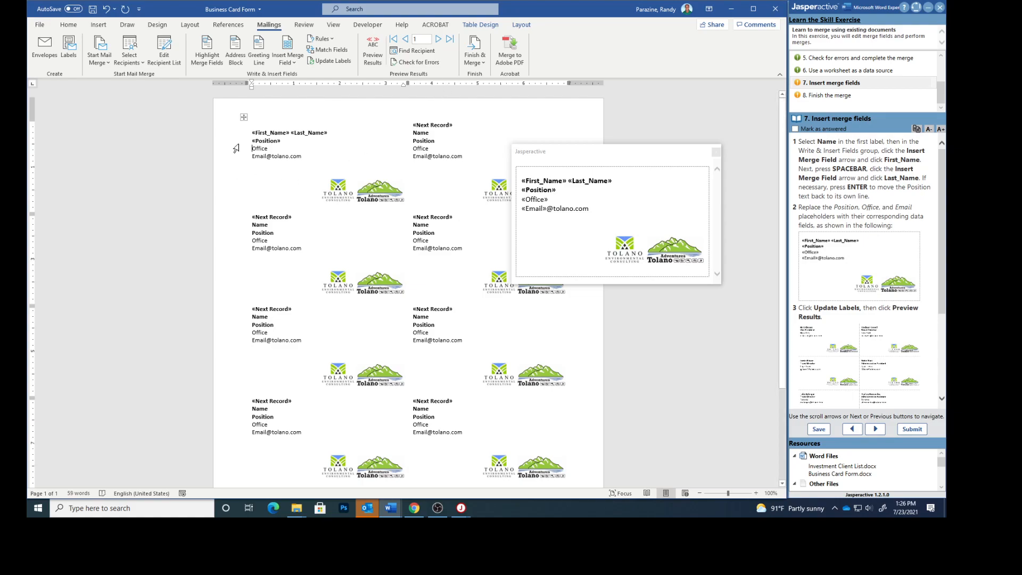
Replace the Office placeholder in the first label with the Office merge field, keeping the email line below it.
{"action": "double_click", "coordinate": [270, 150]}
{"action": "left_click", "coordinate": [292, 63]}
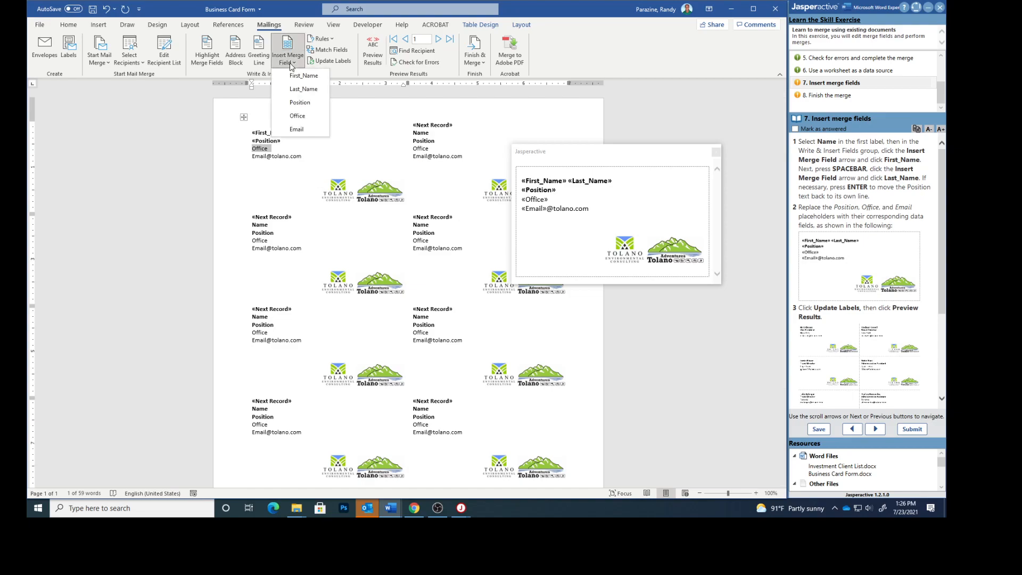
{"action": "left_click", "coordinate": [301, 121]}
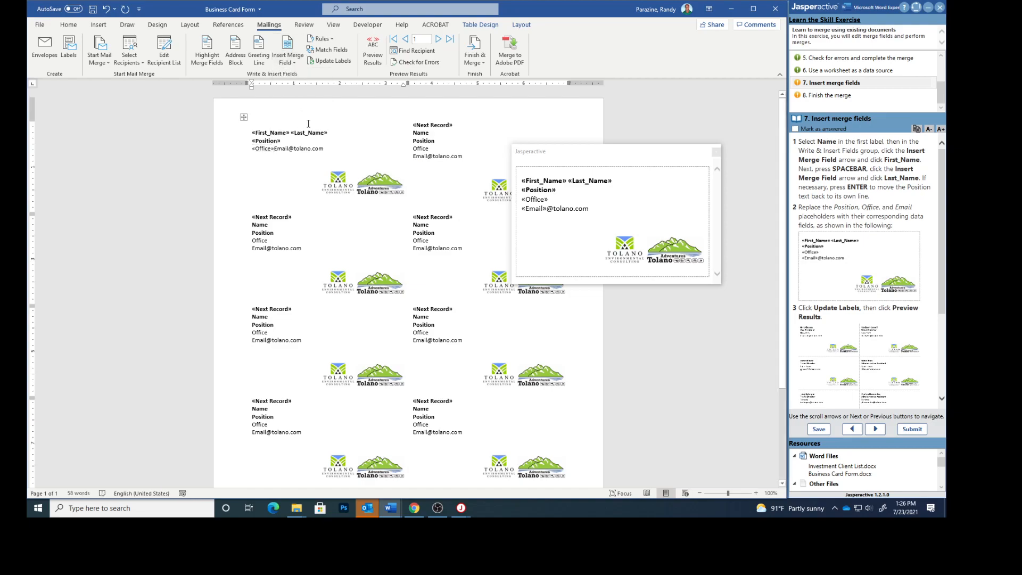
{"action": "key", "text": "Return"}
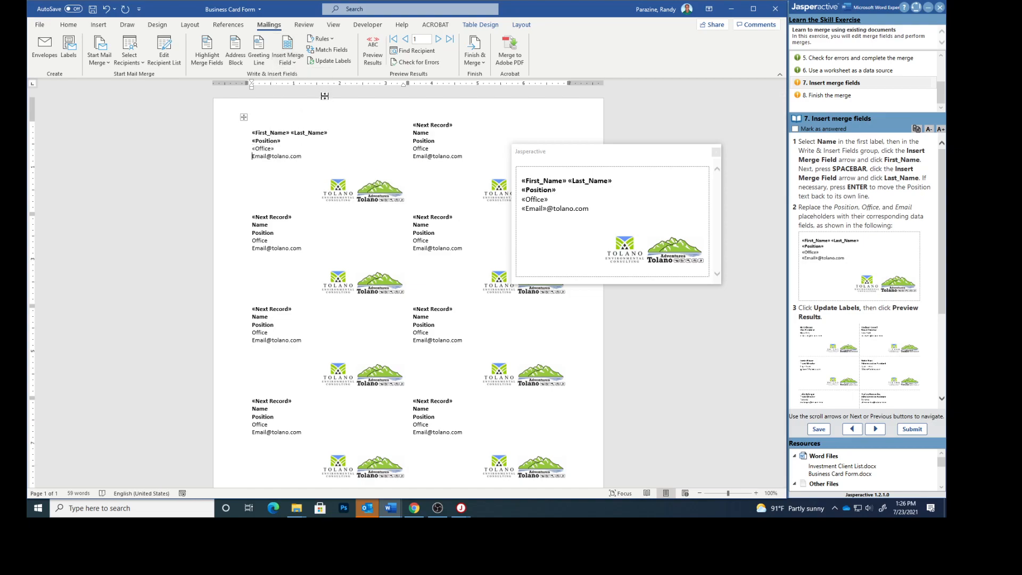
{"action": "left_click_drag", "start_coordinate": [304, 157], "coordinate": [264, 157]}
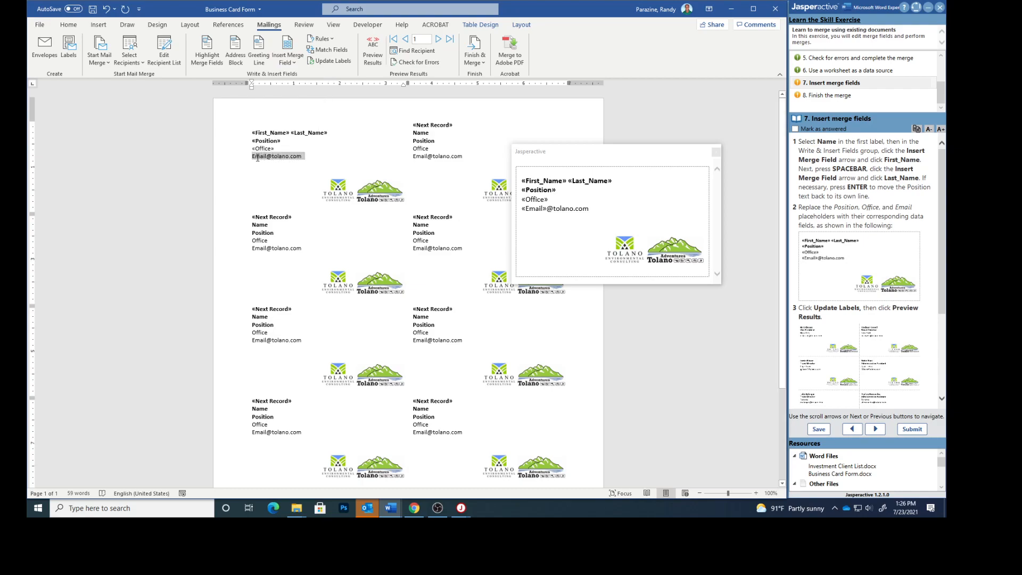
{"action": "left_click", "coordinate": [287, 60]}
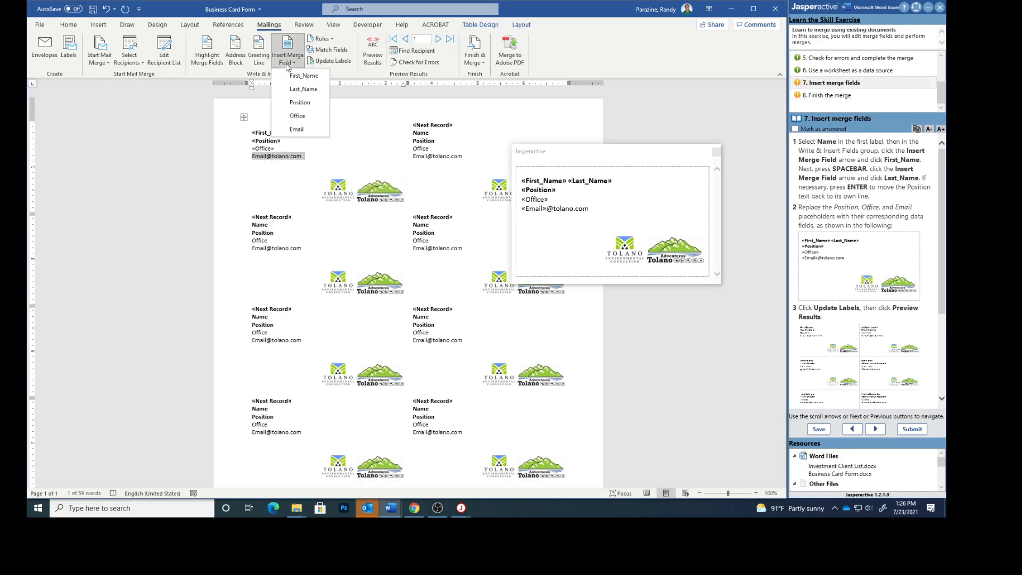
{"action": "left_click", "coordinate": [296, 130]}
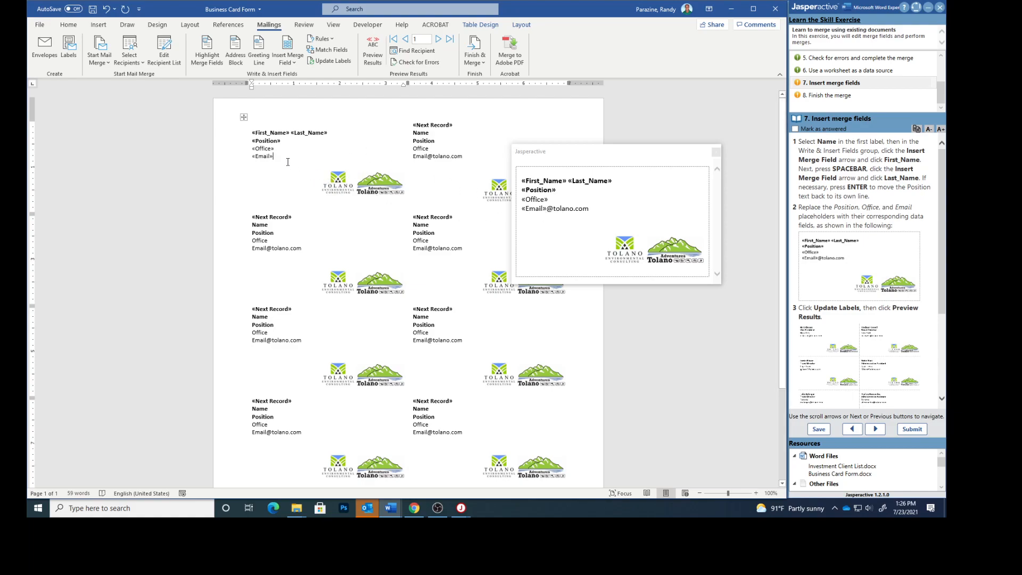
{"action": "left_click", "coordinate": [106, 9]}
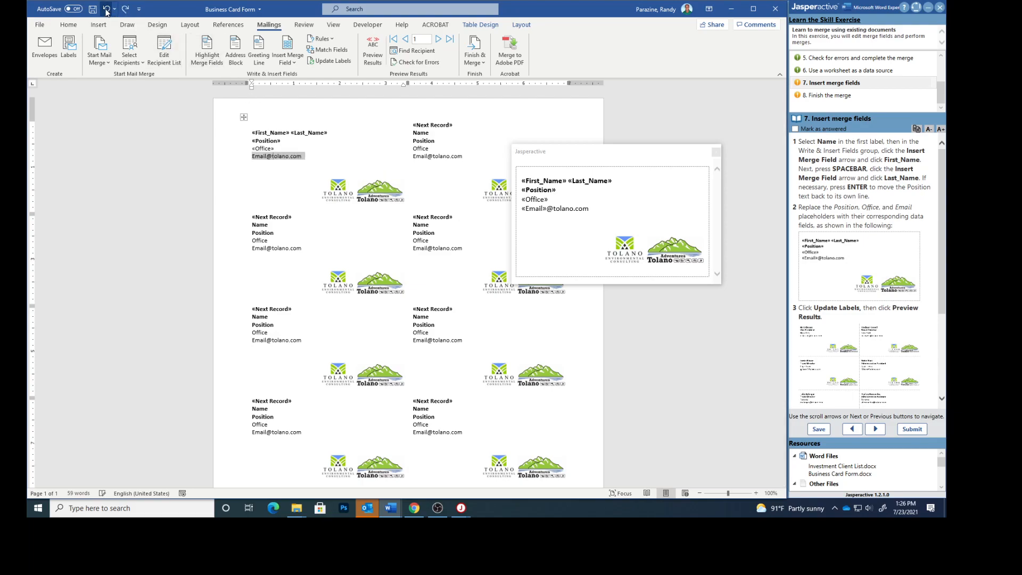
Replace only the word Email in the first label's email line with the Email merge field, keeping the domain text after it.
{"action": "left_click", "coordinate": [302, 159]}
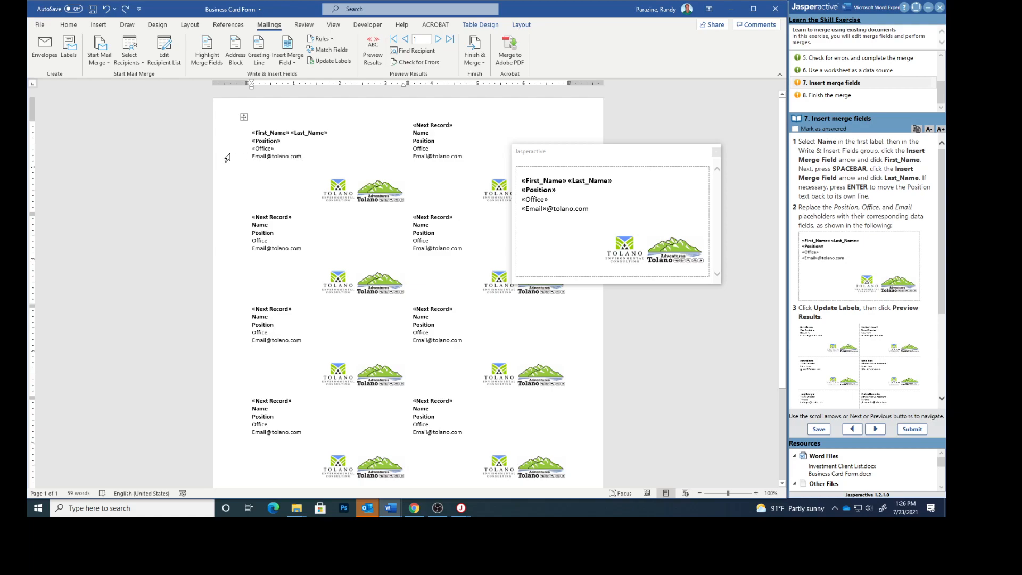
{"action": "left_click_drag", "start_coordinate": [256, 158], "coordinate": [248, 159]}
{"action": "left_click", "coordinate": [265, 156]}
{"action": "left_click", "coordinate": [247, 158]}
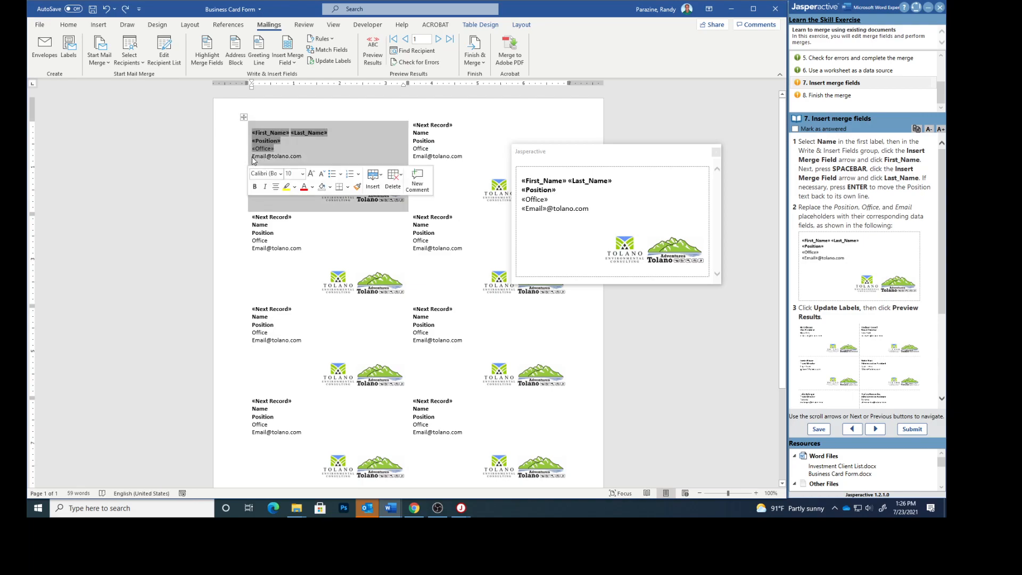
{"action": "left_click", "coordinate": [358, 155]}
{"action": "left_click_drag", "start_coordinate": [251, 155], "coordinate": [264, 158]}
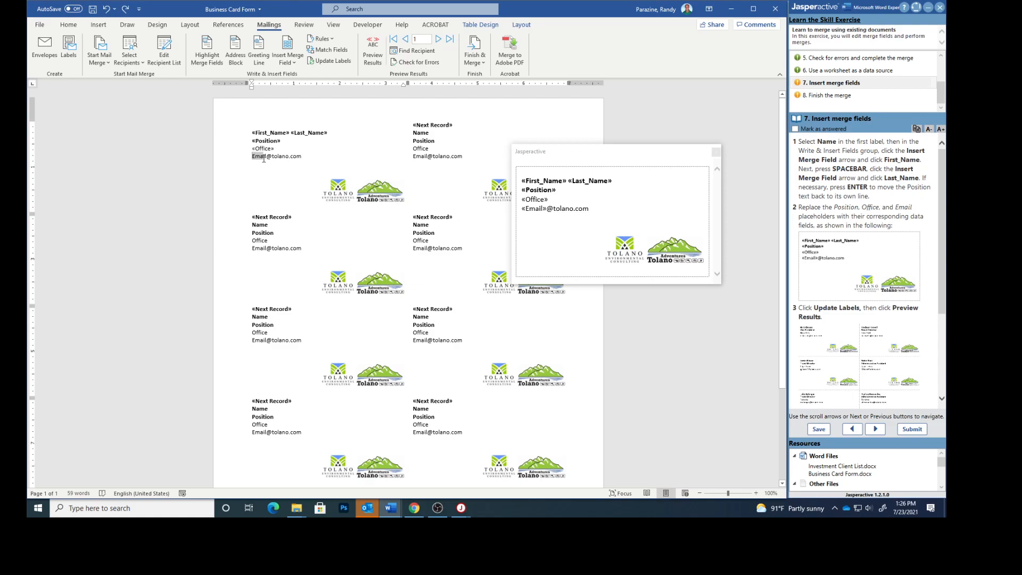
{"action": "triple_click", "coordinate": [268, 158]}
{"action": "double_click", "coordinate": [263, 158]}
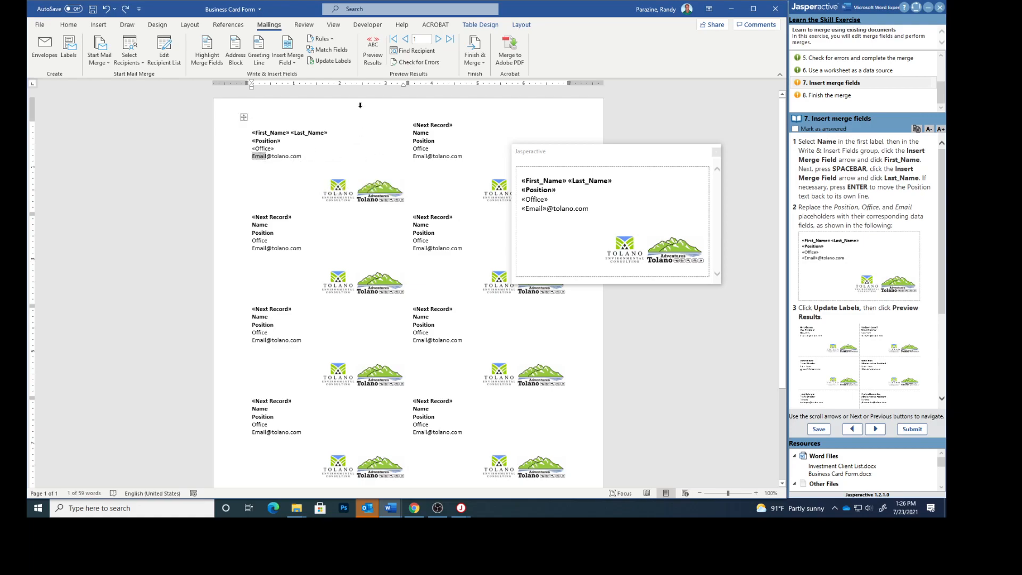
{"action": "left_click", "coordinate": [288, 61]}
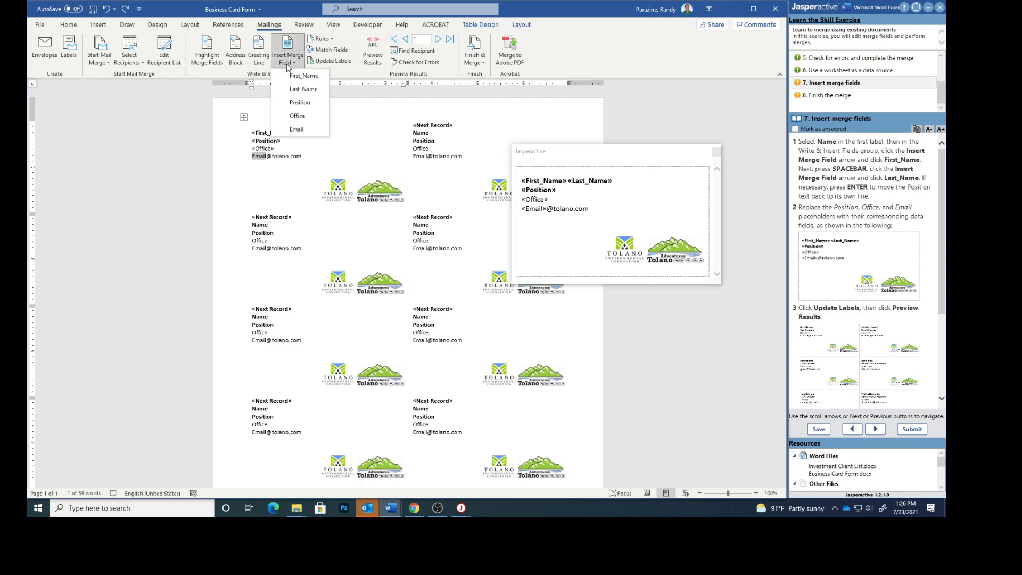
{"action": "left_click", "coordinate": [296, 129]}
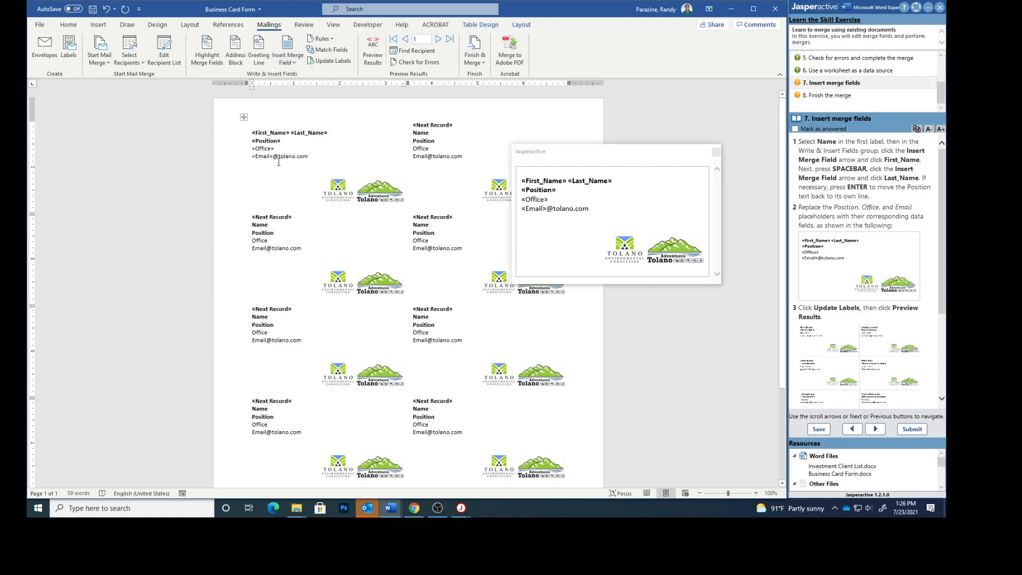
Close the enlarged example, update all labels to match the first one, and preview the merge results.
{"action": "left_click", "coordinate": [715, 152]}
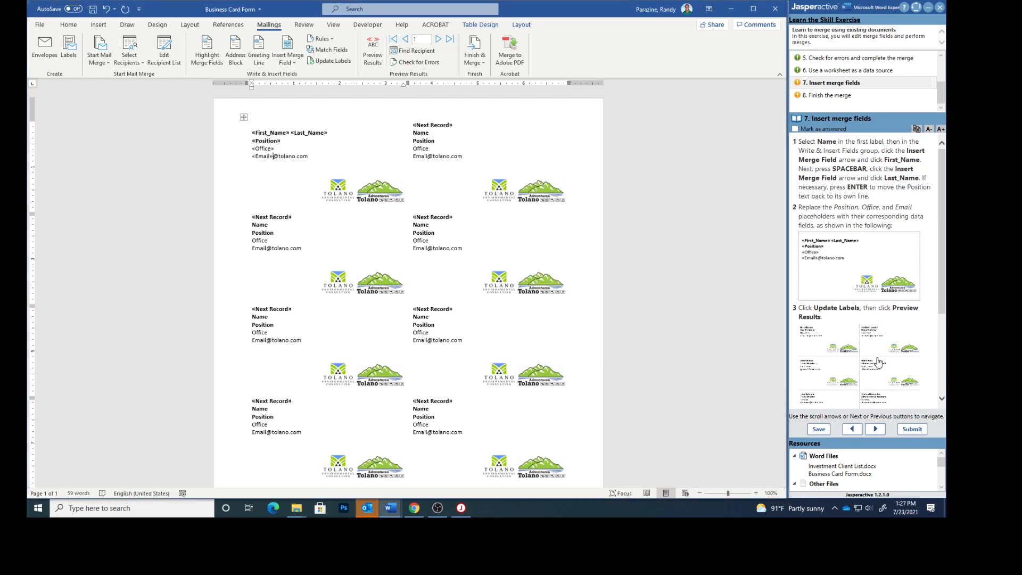
{"action": "scroll", "coordinate": [873, 340], "scroll_direction": "down", "scroll_amount": 5}
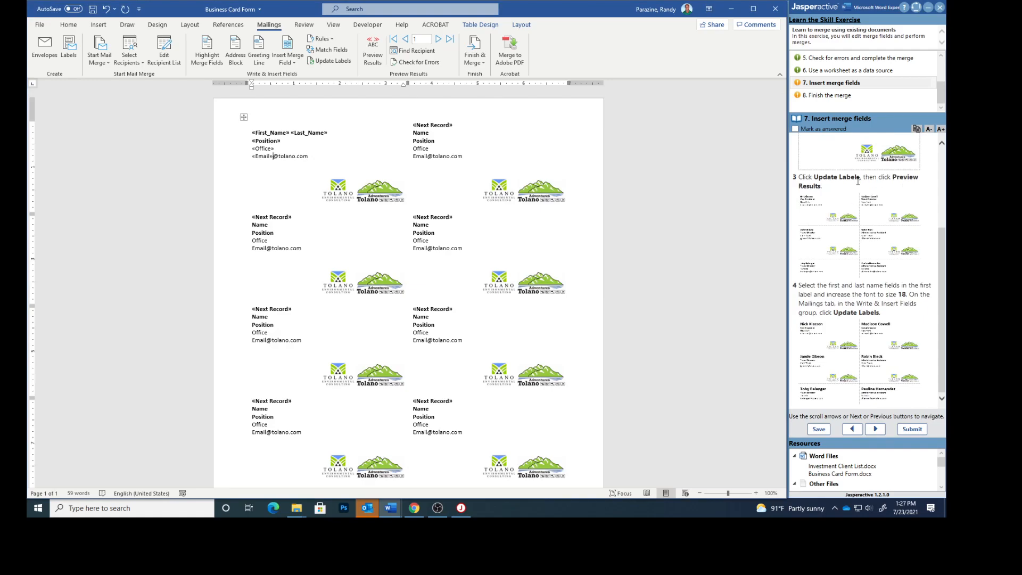
{"action": "left_click", "coordinate": [329, 61]}
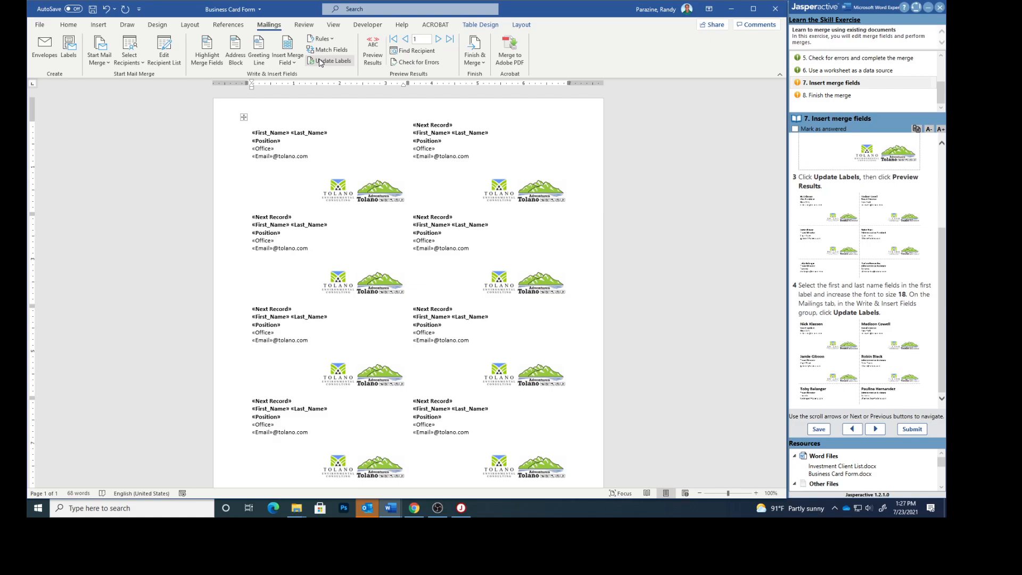
{"action": "left_click", "coordinate": [374, 49]}
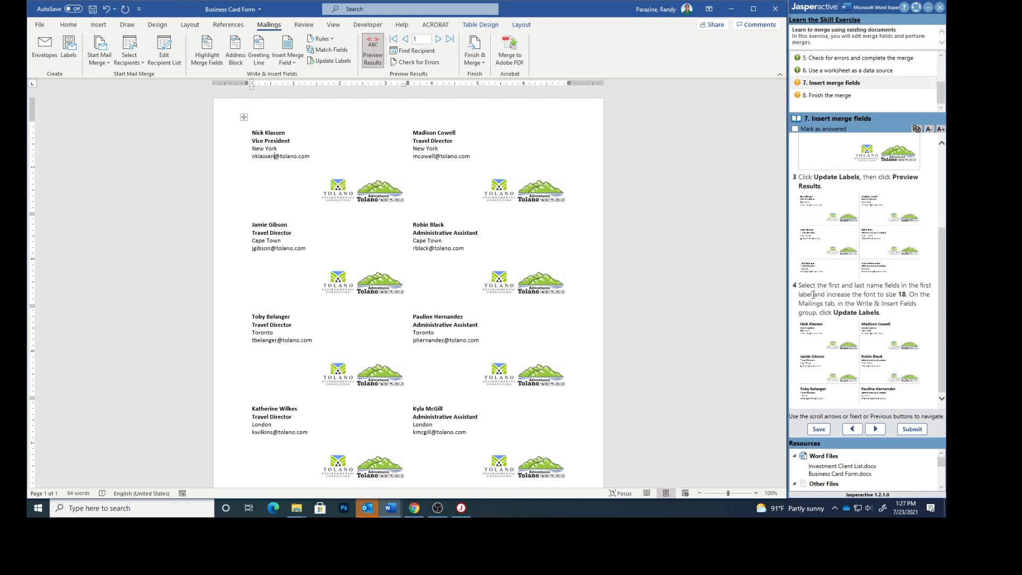
Set the first and last name fields in the first label to font size 18 and update all labels to match.
{"action": "left_click_drag", "start_coordinate": [253, 132], "coordinate": [280, 133]}
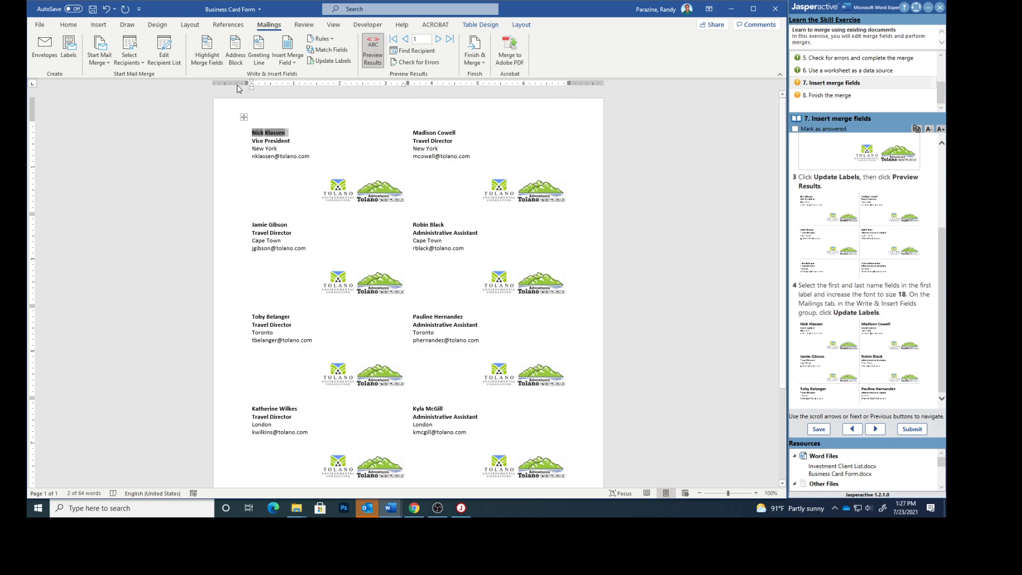
{"action": "left_click", "coordinate": [71, 26]}
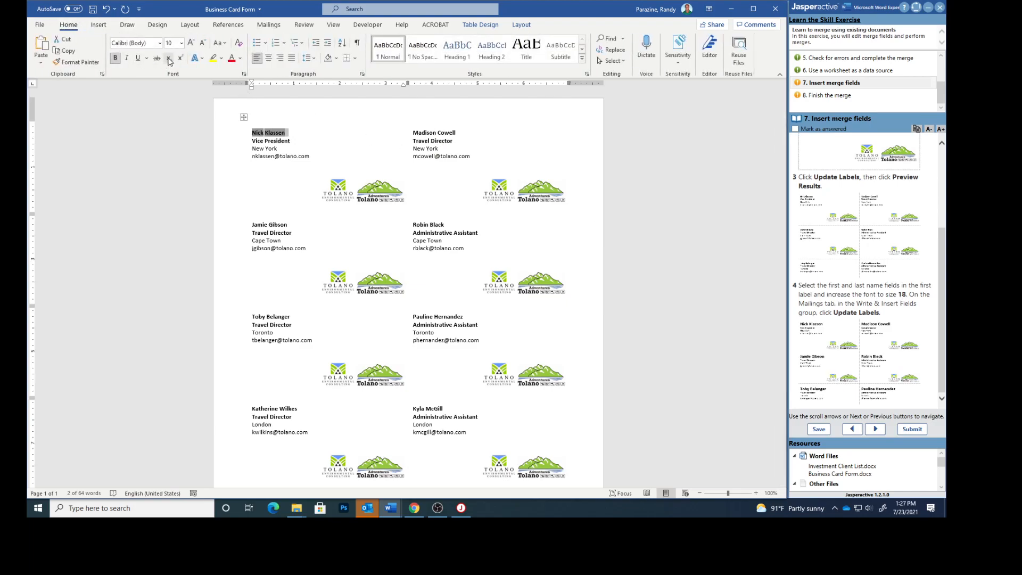
{"action": "left_click", "coordinate": [181, 43]}
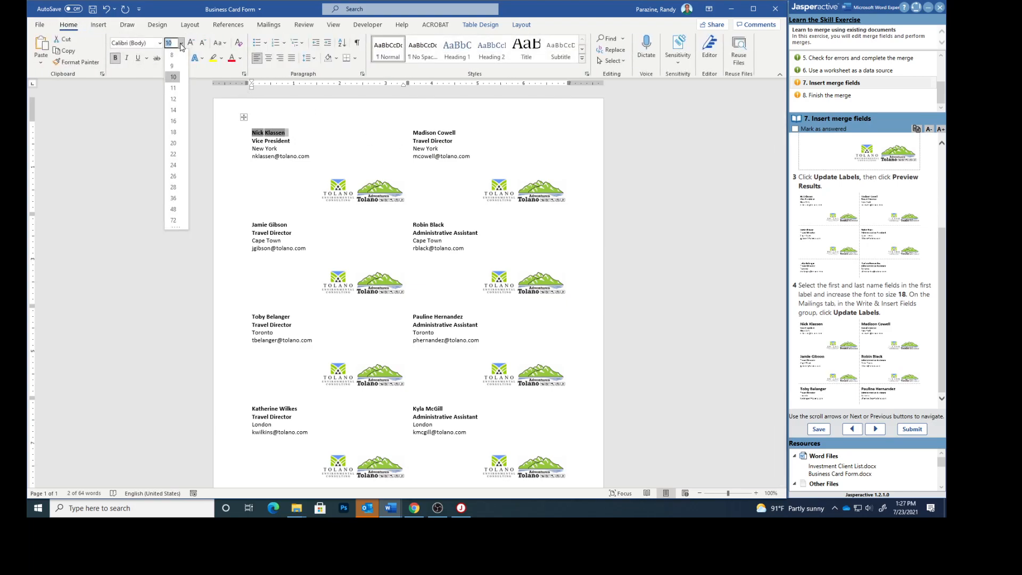
{"action": "left_click", "coordinate": [173, 132]}
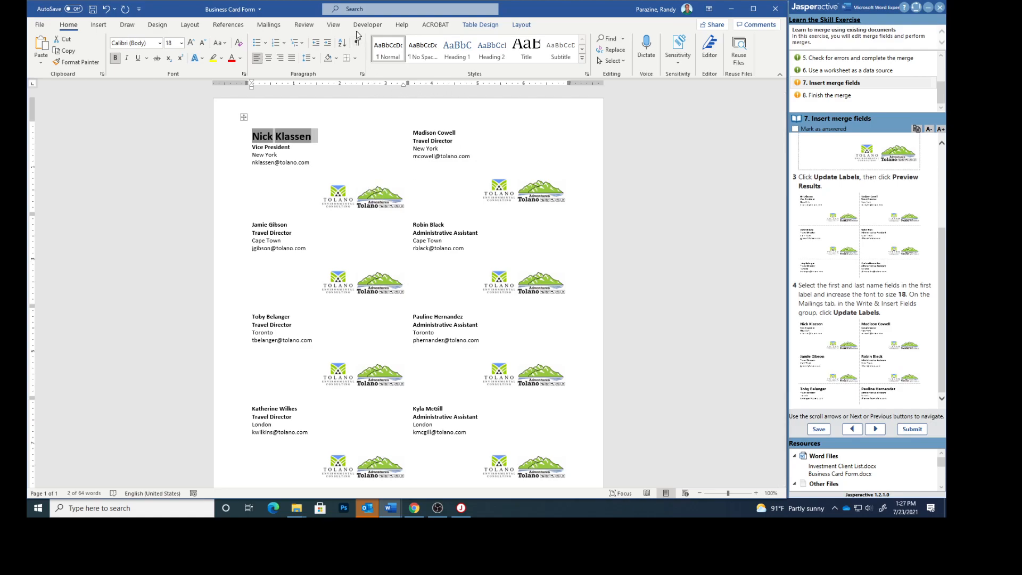
{"action": "left_click", "coordinate": [273, 25]}
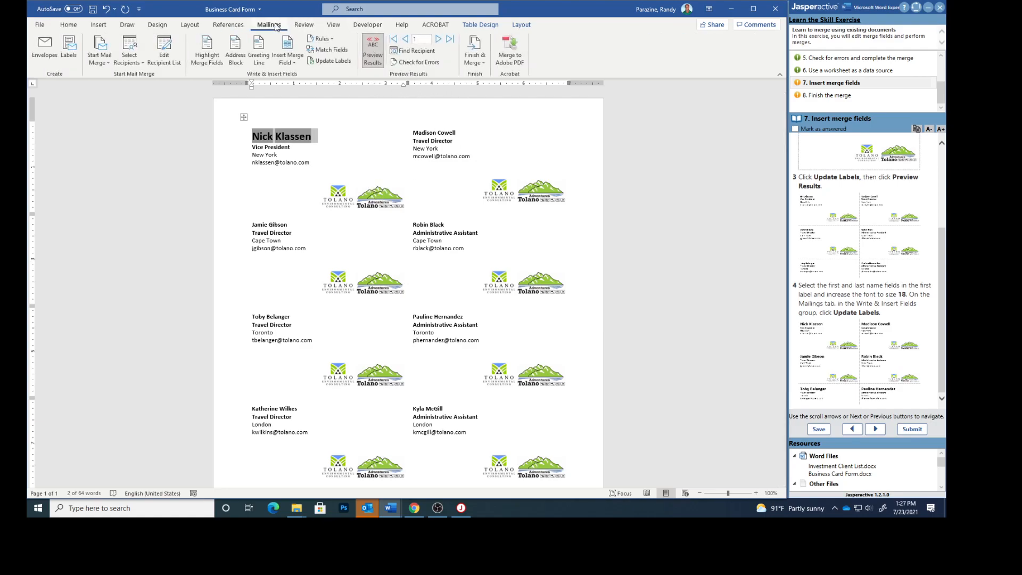
{"action": "left_click", "coordinate": [330, 61]}
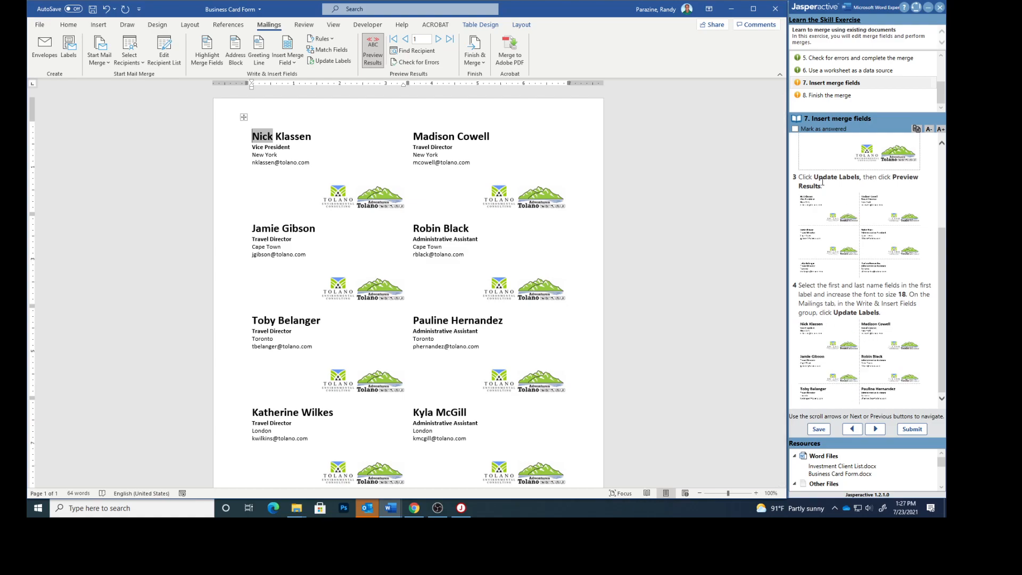
Mark exercise task 7, Insert merge fields, as answered and go on to task 8, Finish the merge.
{"action": "left_click", "coordinate": [796, 130]}
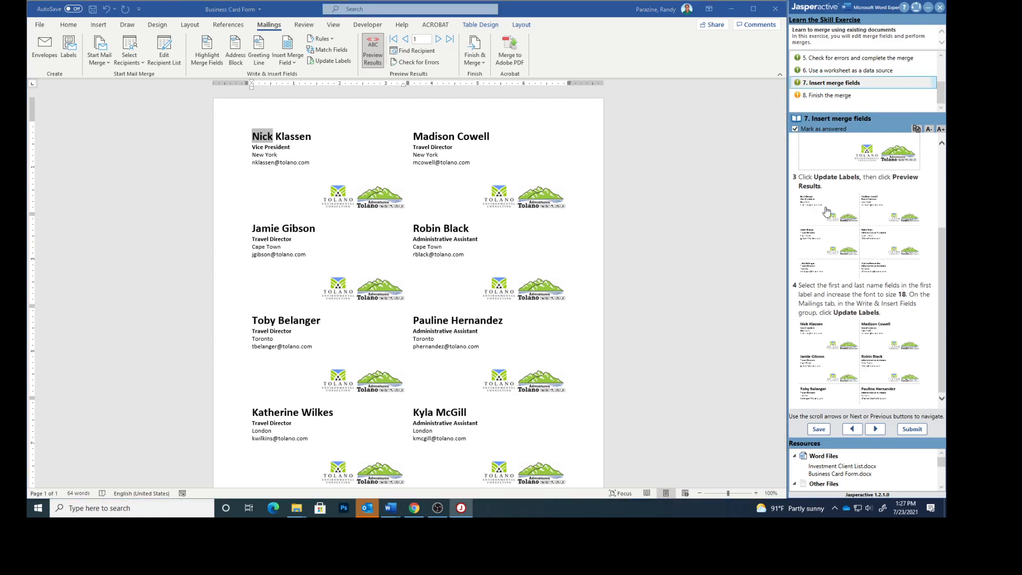
{"action": "left_click", "coordinate": [875, 428]}
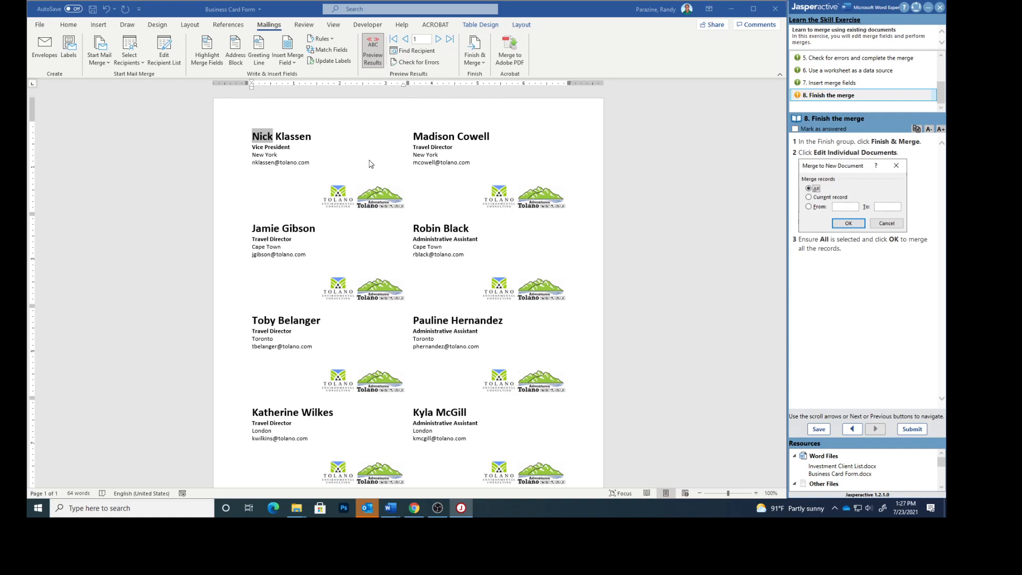
Finish the merge by merging all records into a new document of individual labels.
{"action": "left_click", "coordinate": [472, 47]}
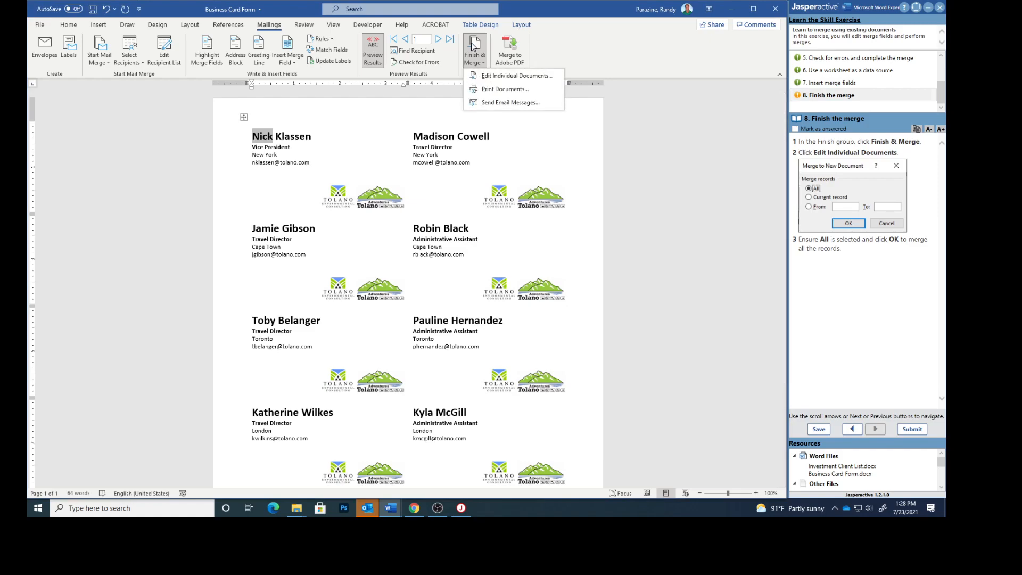
{"action": "left_click", "coordinate": [504, 77]}
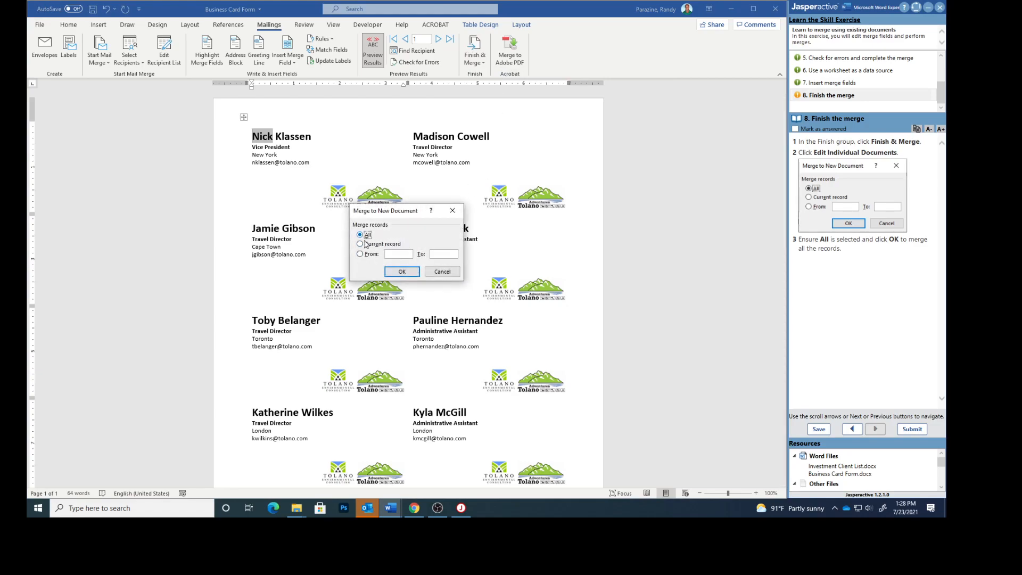
{"action": "left_click", "coordinate": [403, 272]}
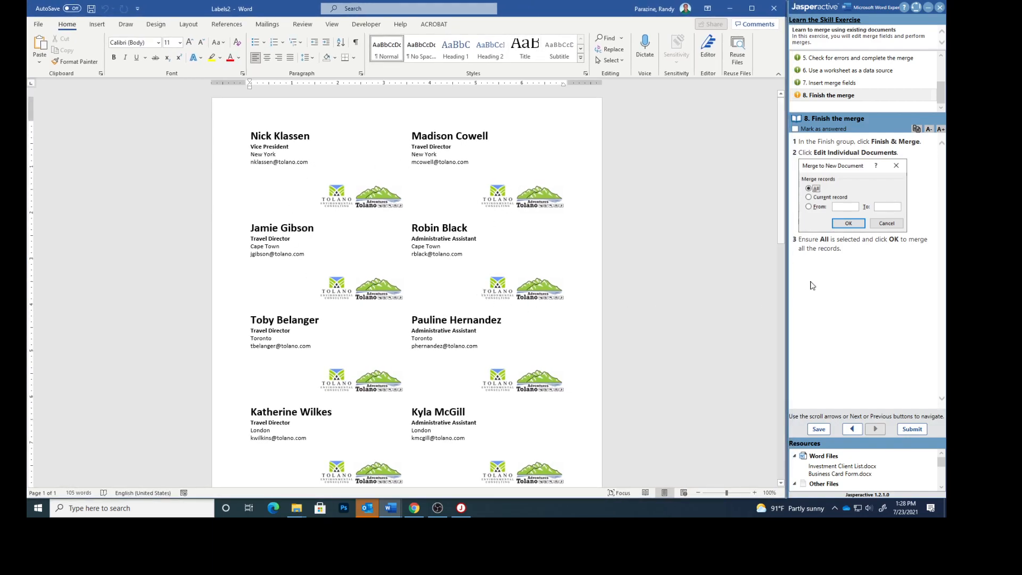
Mark task 8, Finish the merge, as answered, submit the exercise results for scoring, and return to Jasperactive.
{"action": "left_click", "coordinate": [795, 129]}
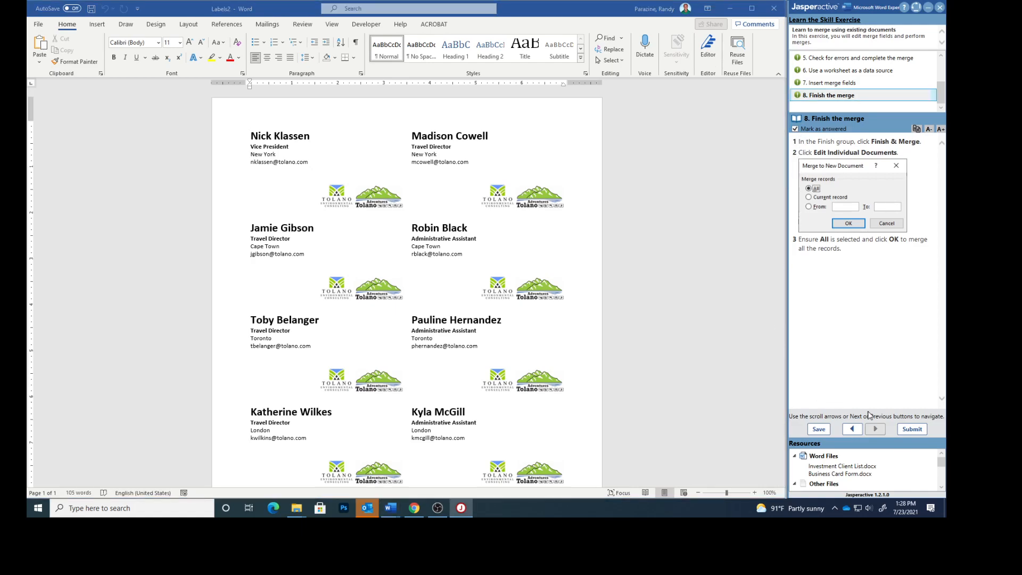
{"action": "left_click", "coordinate": [912, 430]}
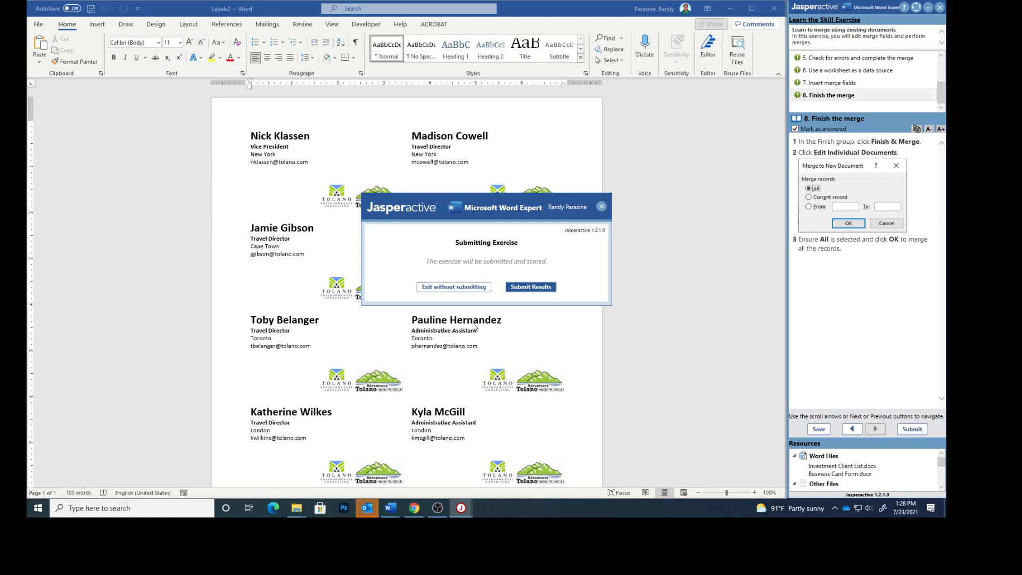
{"action": "left_click", "coordinate": [534, 287]}
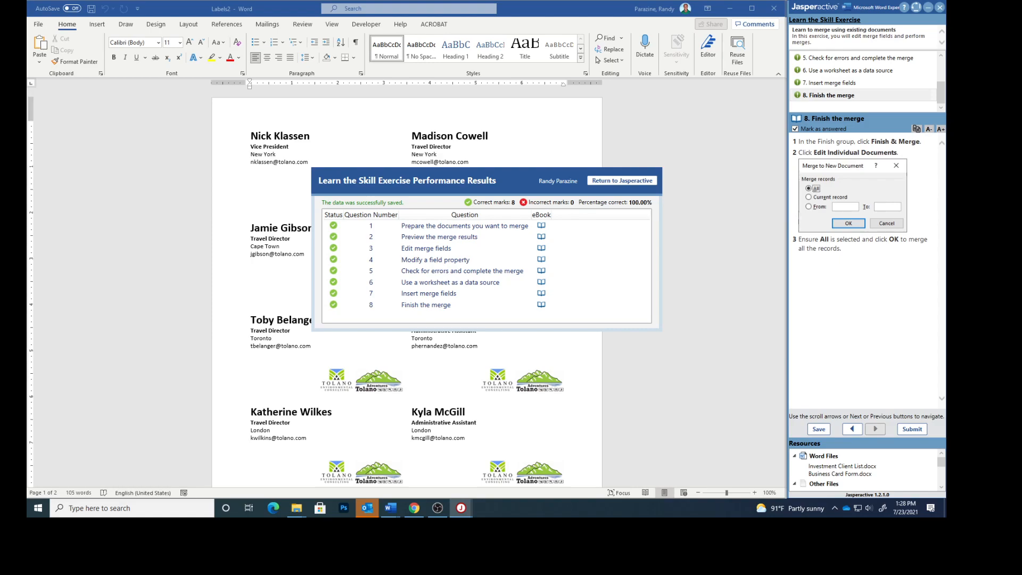
{"action": "left_click", "coordinate": [614, 181]}
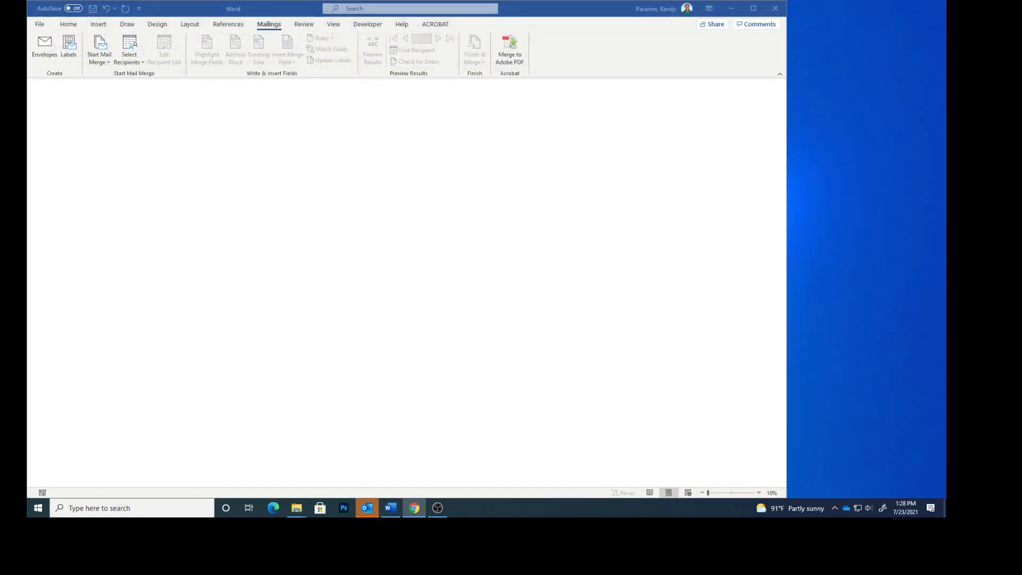